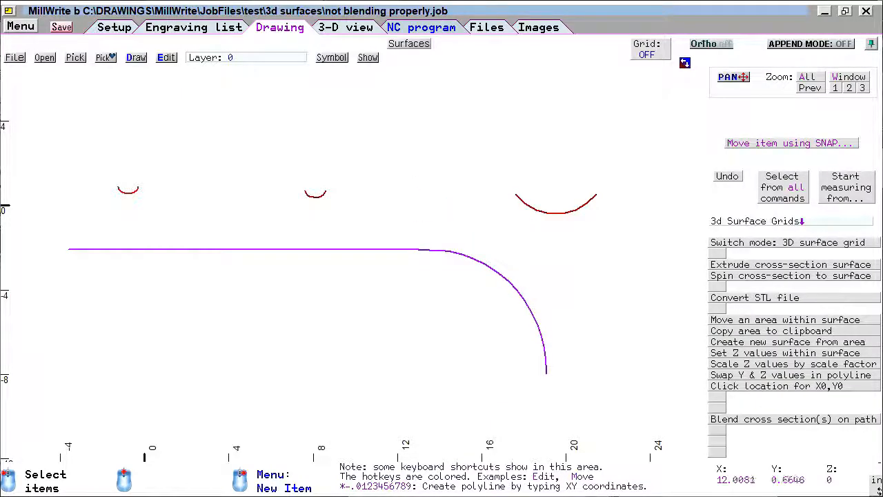
# Inspect the properties of the blending path and of the small, middle and large end cross sections
pyautogui.click(343, 249)
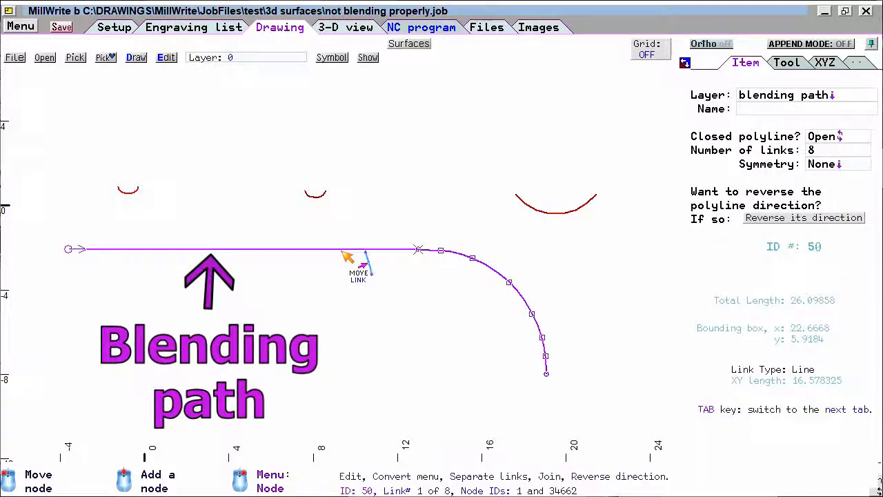
pyautogui.click(145, 183)
pyautogui.click(134, 187)
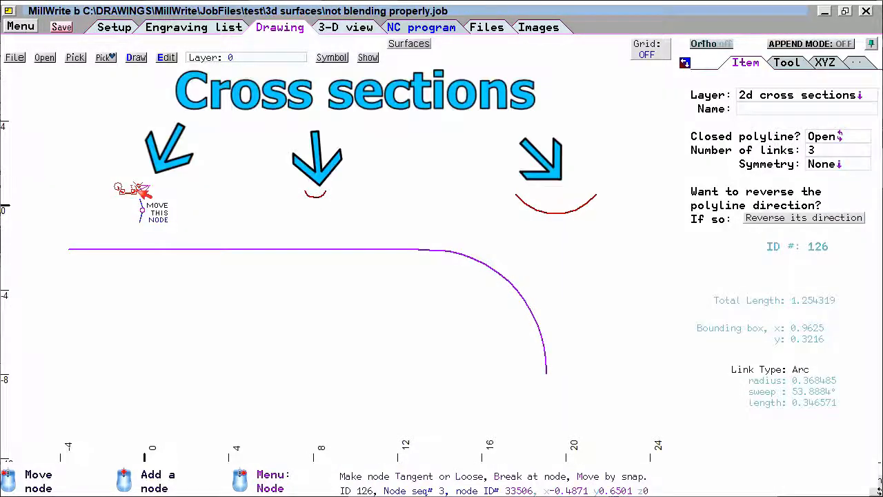
pyautogui.click(328, 194)
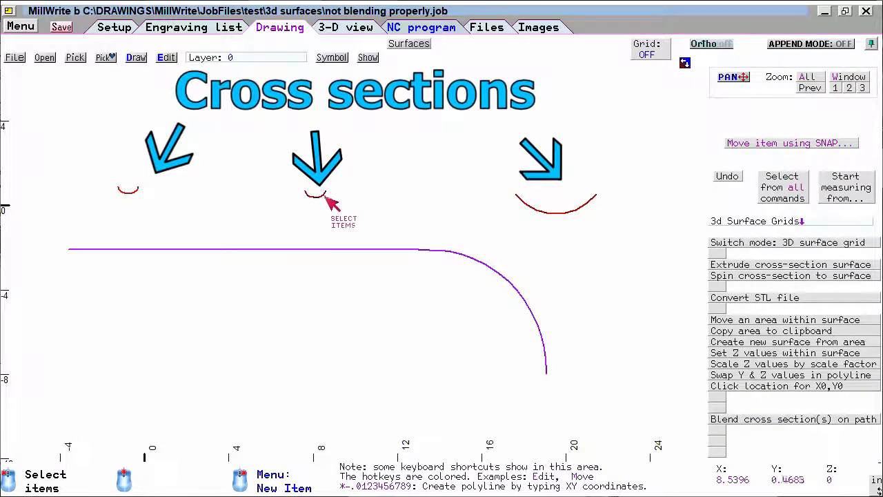
pyautogui.click(328, 193)
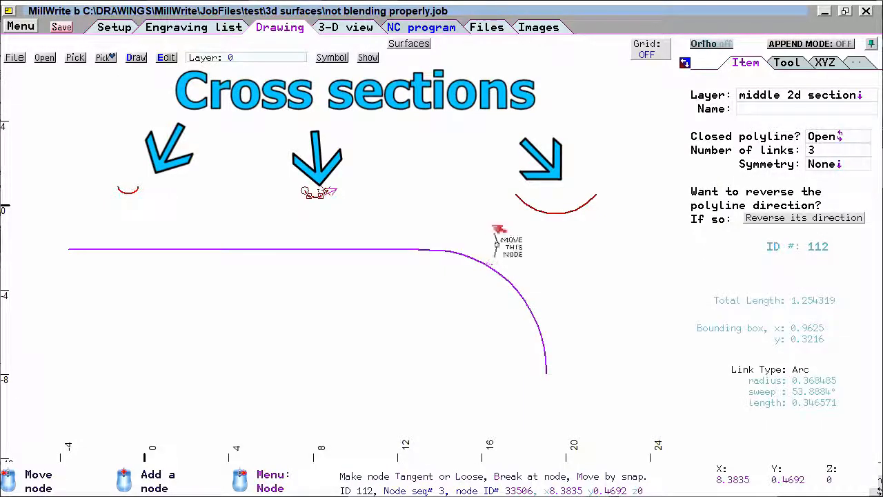
pyautogui.click(558, 226)
pyautogui.click(558, 214)
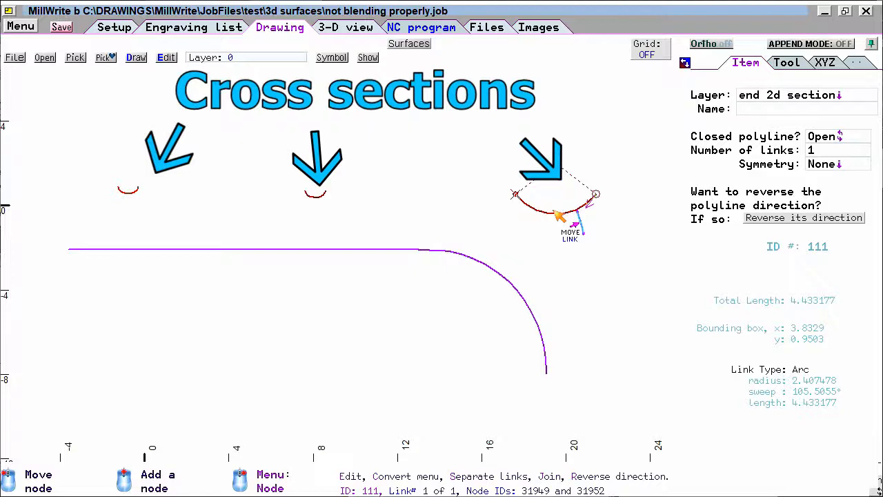
pyautogui.click(564, 249)
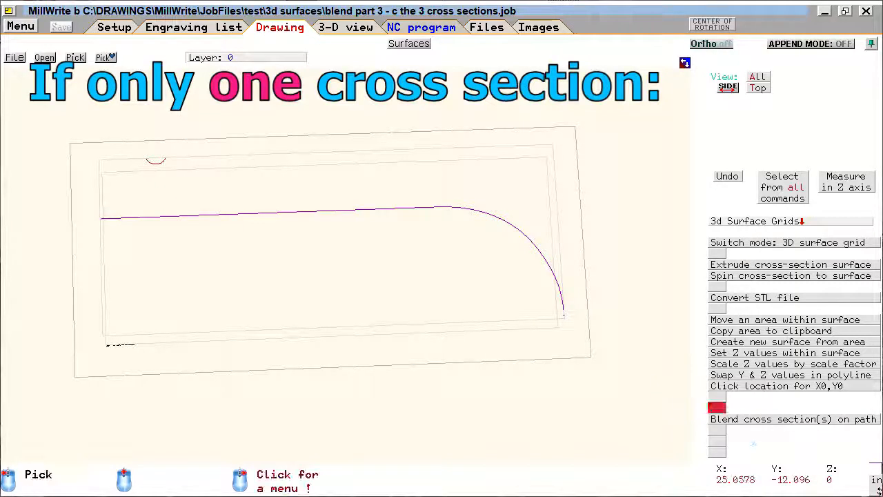
# Blend the single small cross section along the purple path into a surface and inspect the curved end
pyautogui.click(737, 418)
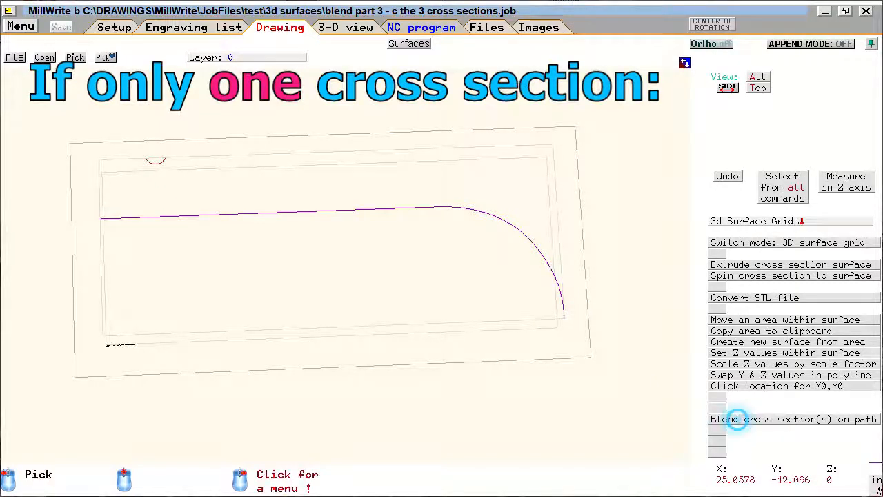
pyautogui.click(170, 219)
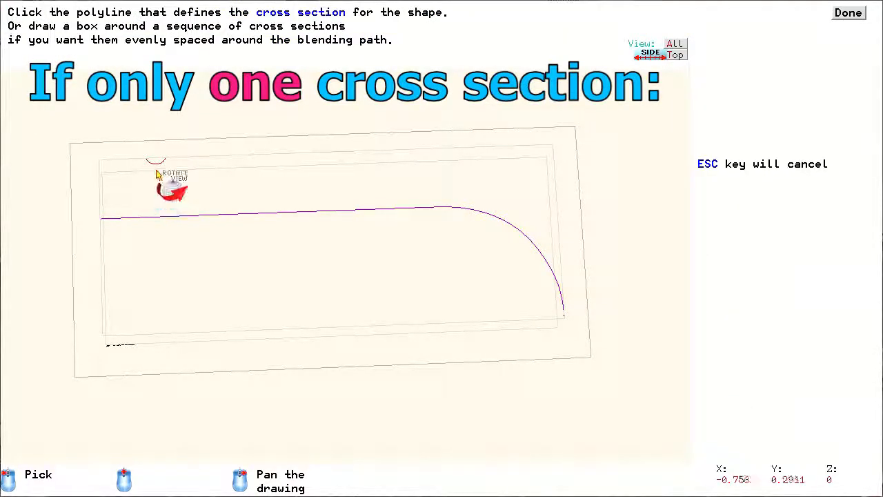
pyautogui.click(155, 160)
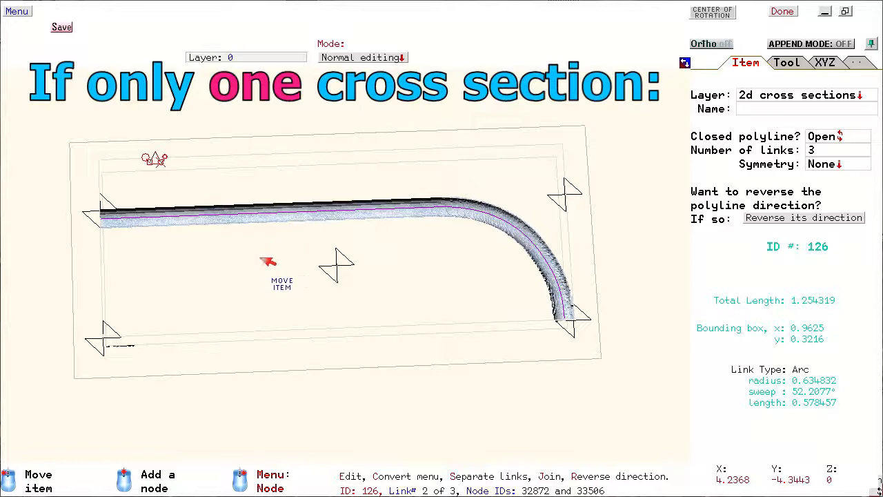
pyautogui.scroll(3, 260, 259)
pyautogui.moveTo(265, 283)
pyautogui.mouseDown()
pyautogui.moveTo(478, 296)
pyautogui.moveTo(517, 276)
pyautogui.moveTo(414, 286)
pyautogui.moveTo(276, 283)
pyautogui.mouseUp()
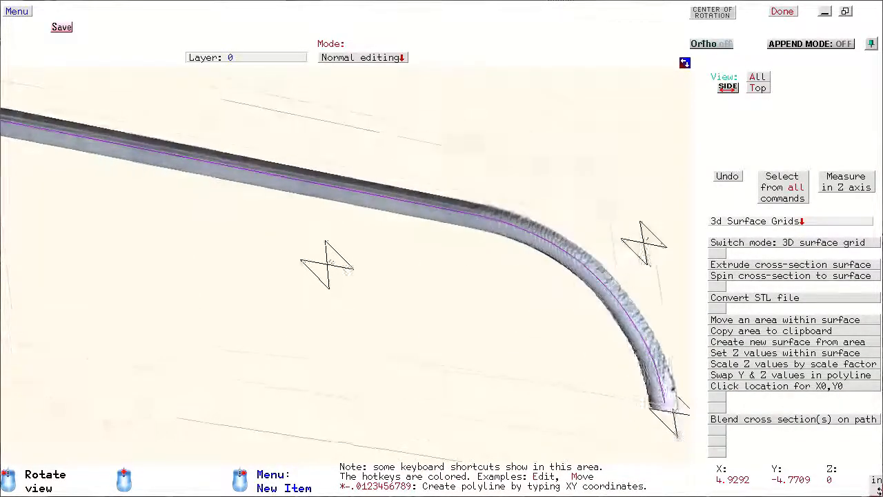
# Blend the small and large cross sections together along the purple path and view the surface from an angle
pyautogui.click(731, 419)
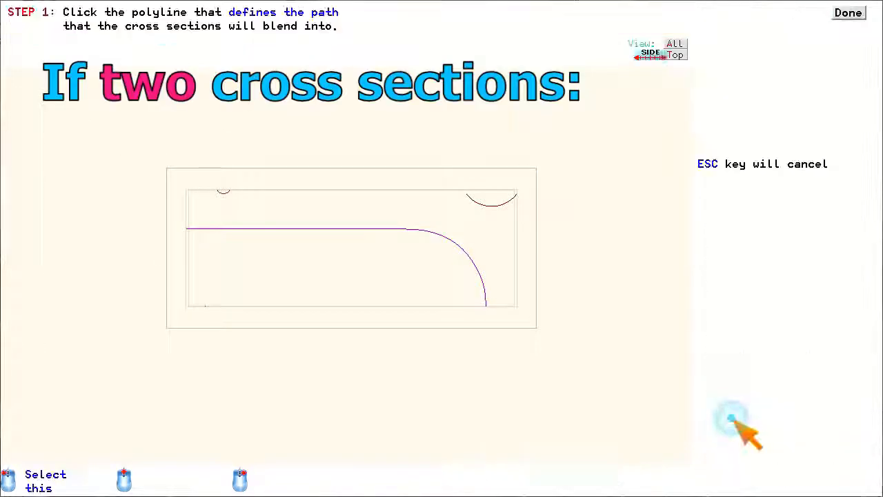
pyautogui.click(223, 229)
pyautogui.click(197, 162)
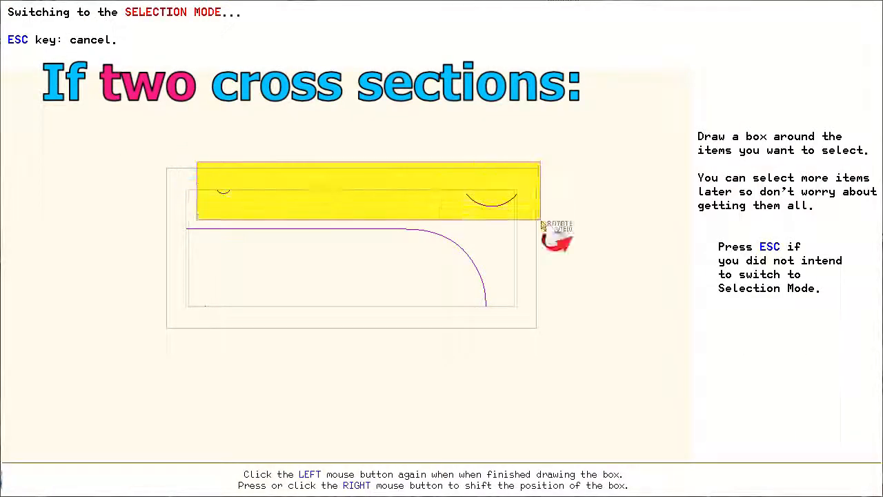
pyautogui.click(541, 222)
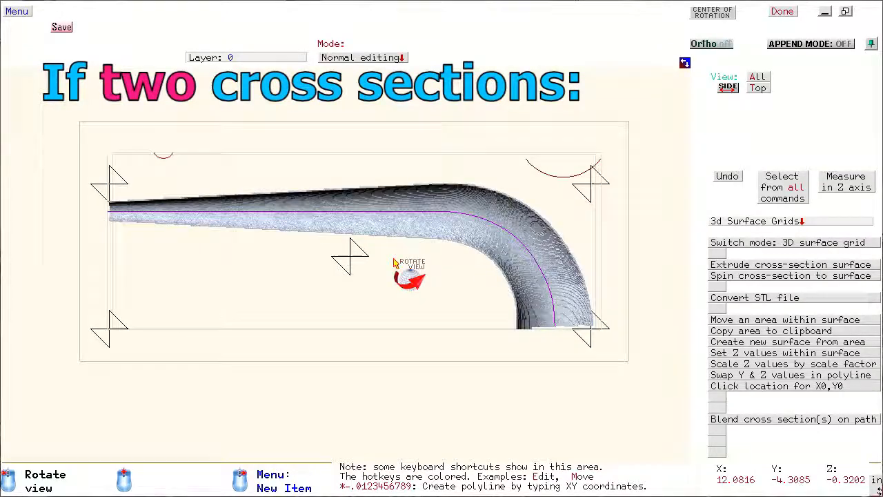
pyautogui.moveTo(373, 316)
pyautogui.mouseDown()
pyautogui.moveTo(365, 275)
pyautogui.moveTo(393, 156)
pyautogui.mouseUp()
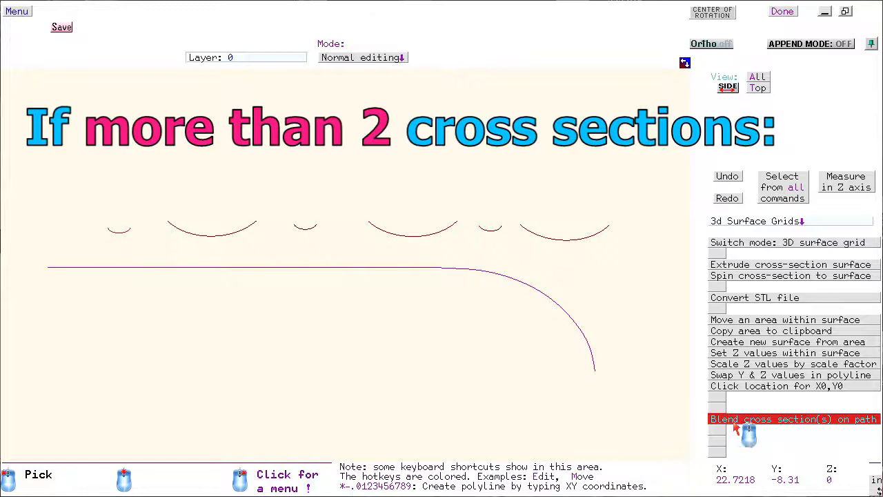
# Blend all six alternating small and large cross sections along the path and view the resulting surface from an angle
pyautogui.click(793, 418)
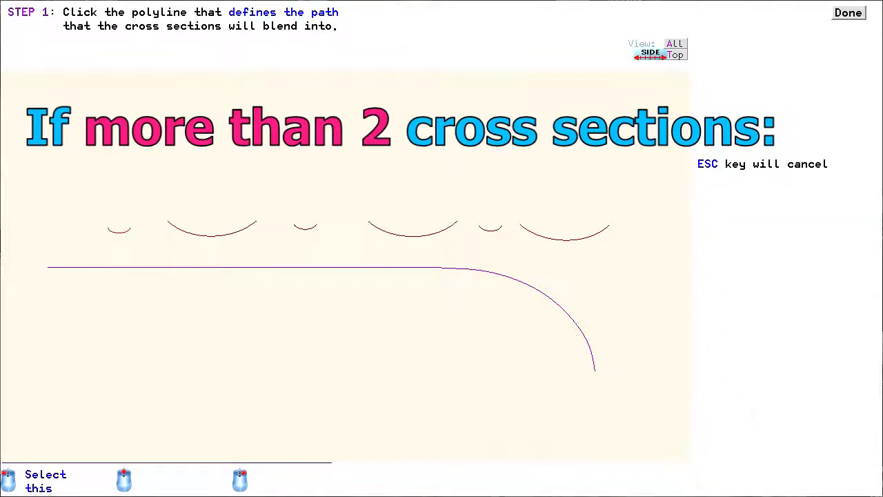
pyautogui.click(245, 269)
pyautogui.click(85, 183)
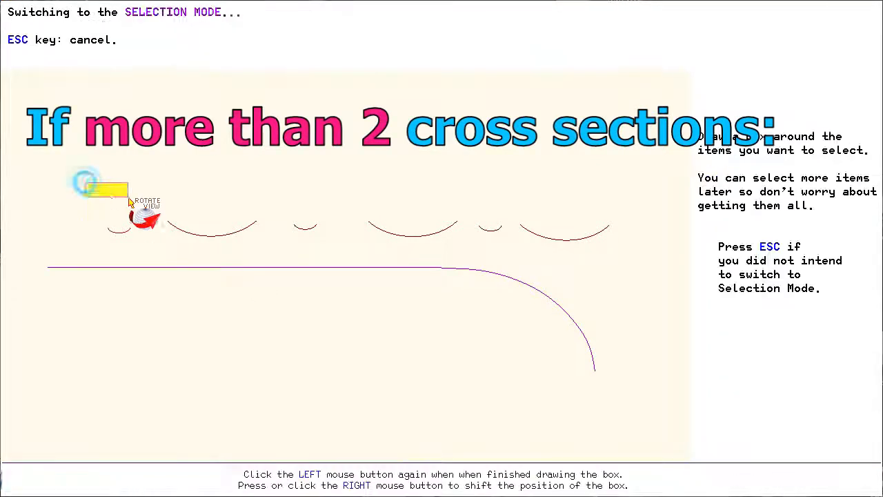
pyautogui.click(633, 260)
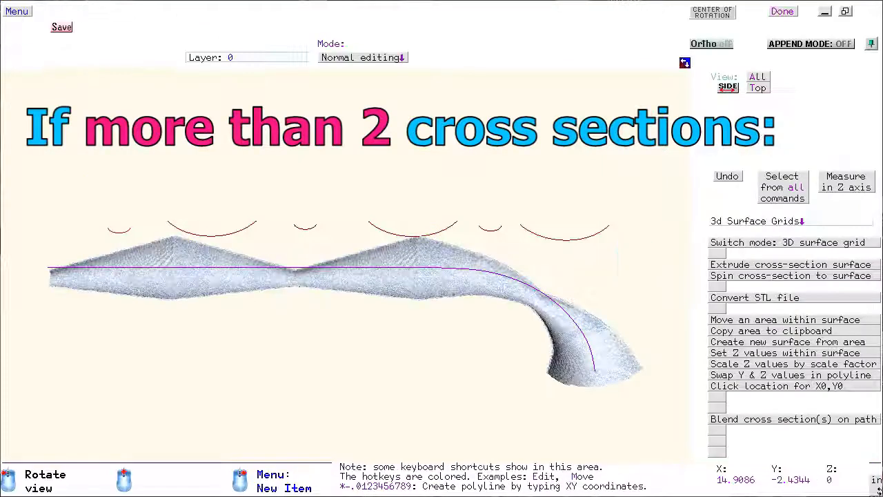
pyautogui.moveTo(336, 343); pyautogui.dragTo(256, 366)
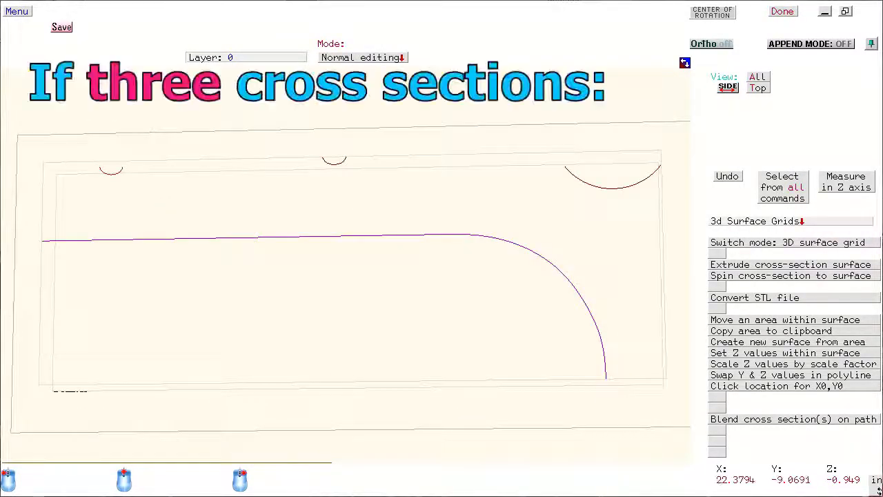
# Blend the three cross sections evenly spaced along the purple path, with no path node marked, and inspect the surface
pyautogui.click(749, 420)
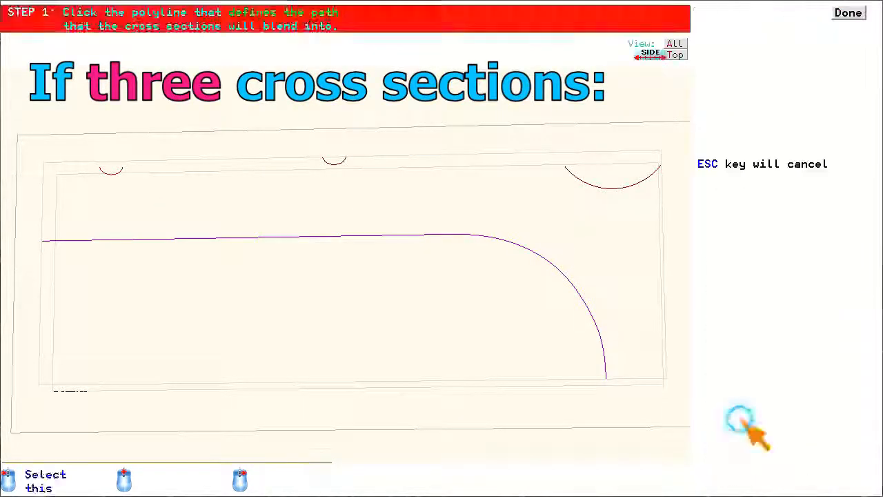
pyautogui.click(241, 238)
pyautogui.click(76, 133)
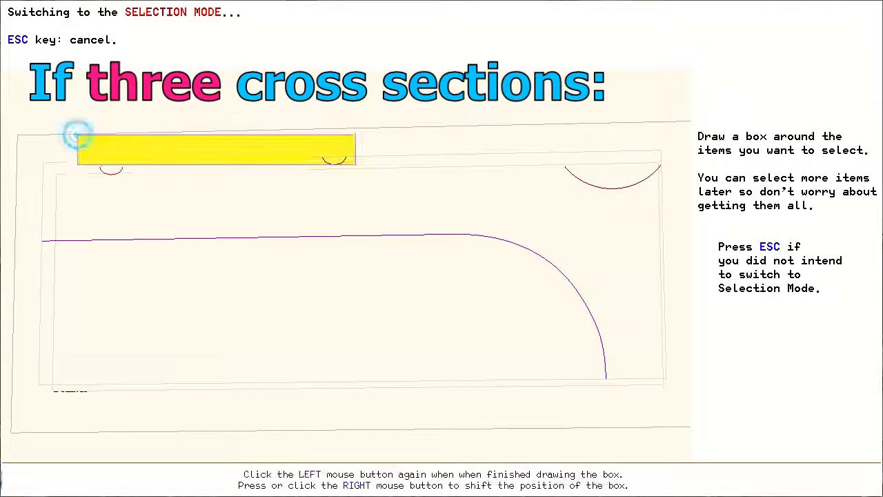
pyautogui.click(664, 202)
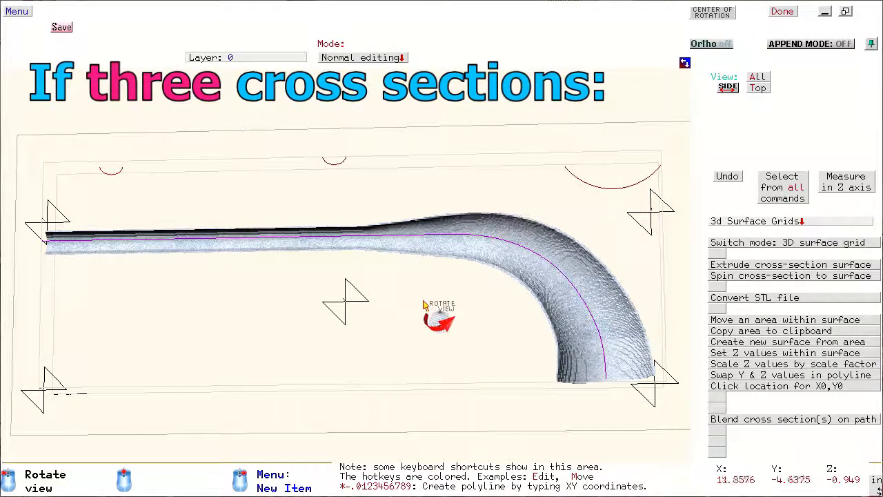
pyautogui.moveTo(387, 283); pyautogui.dragTo(452, 295)
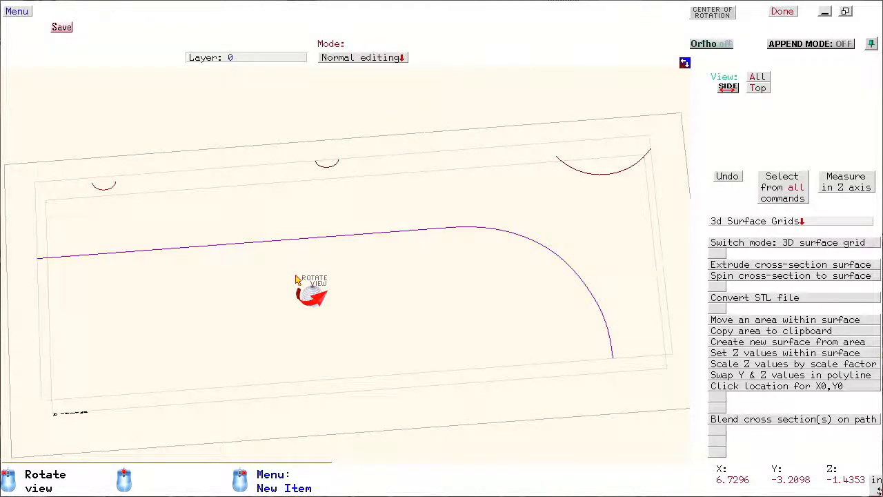
# Mark the blending path's node where the straight section meets the curve, leaving the path itself unselected
pyautogui.rightClick(297, 278)
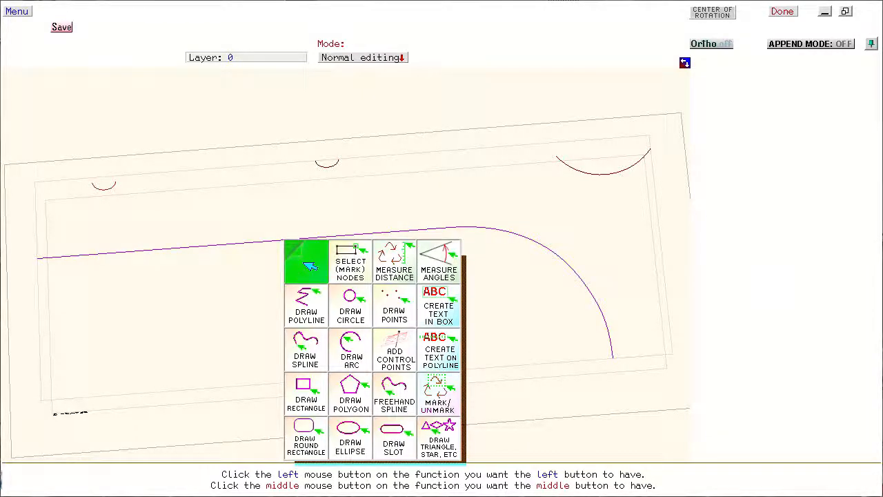
pyautogui.click(372, 290)
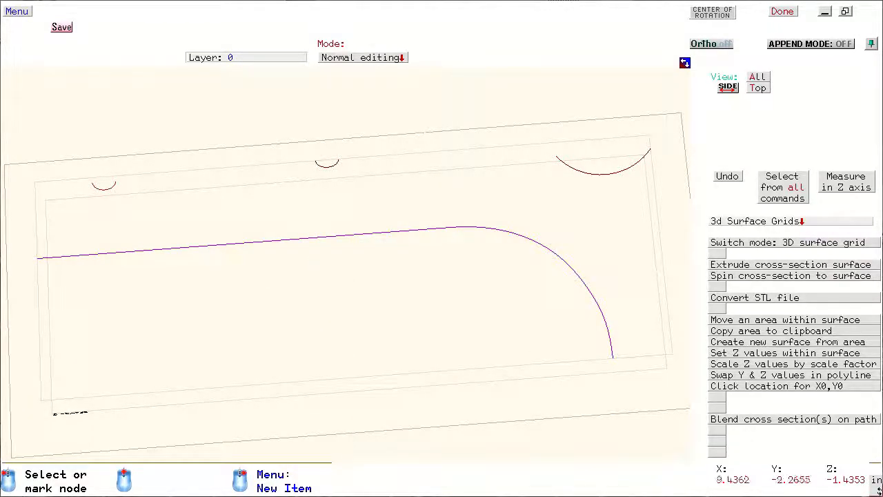
pyautogui.click(448, 230)
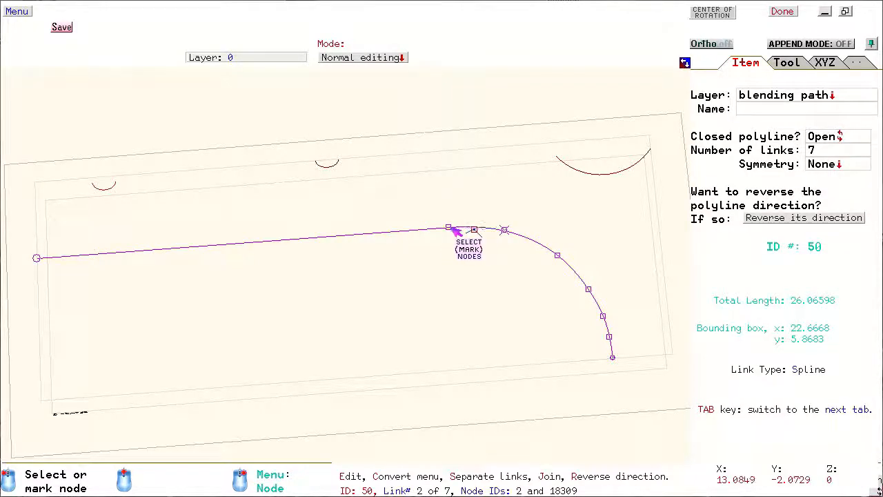
pyautogui.click(450, 228)
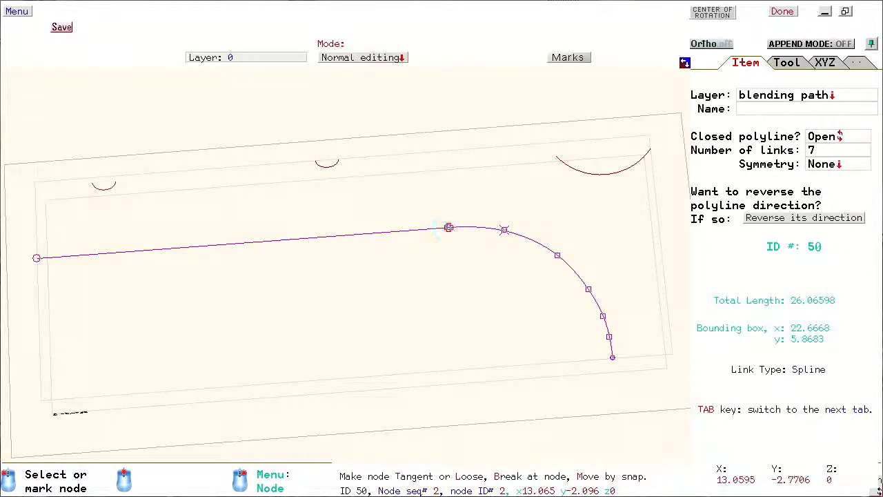
pyautogui.click(449, 268)
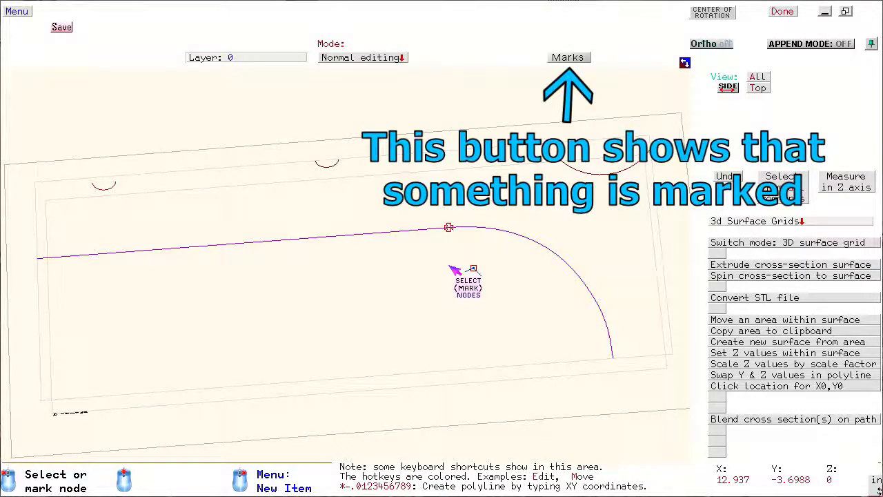
# Blend the three cross sections along the path with its marked node and inspect the surface
pyautogui.click(733, 419)
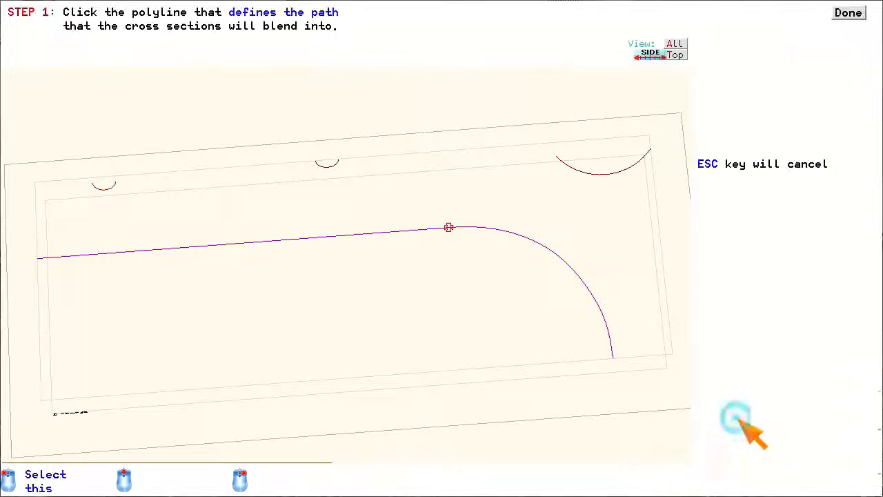
pyautogui.click(146, 250)
pyautogui.click(166, 257)
pyautogui.click(74, 132)
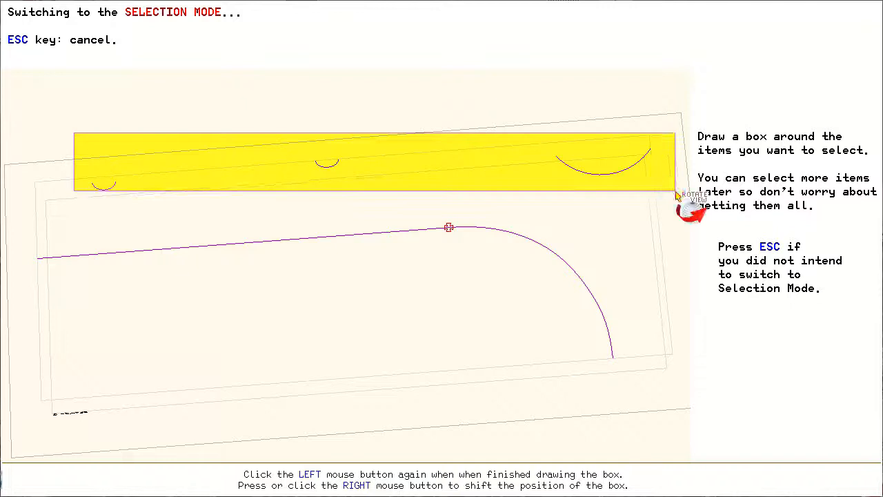
pyautogui.click(676, 191)
pyautogui.moveTo(449, 281); pyautogui.dragTo(418, 315, button='middle')
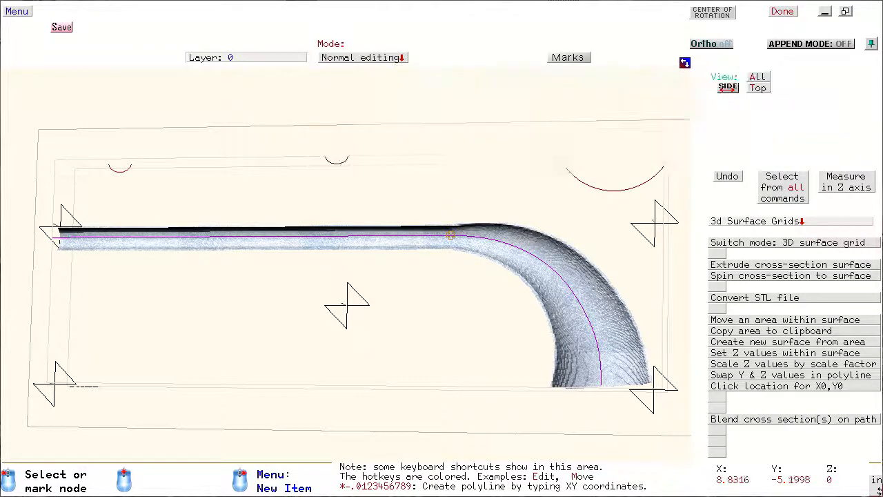
# Delete the blended surface grid, keeping the path and its marked node
pyautogui.click(348, 307)
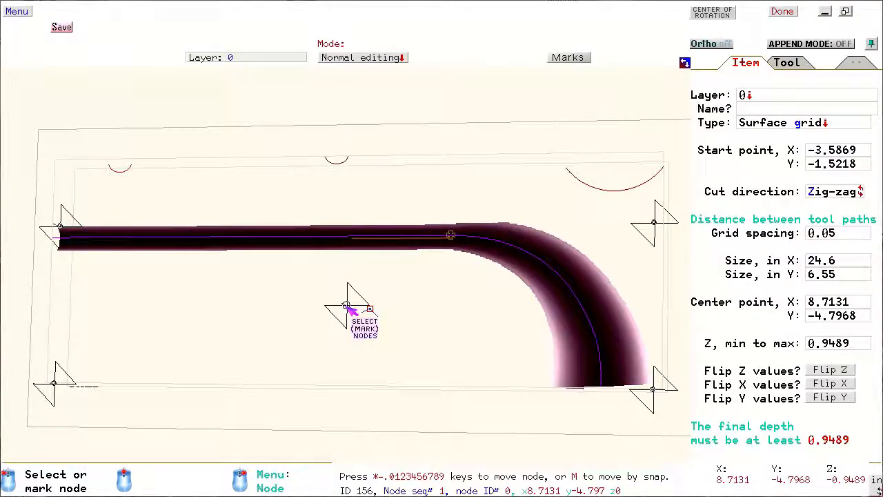
pyautogui.press('Delete')
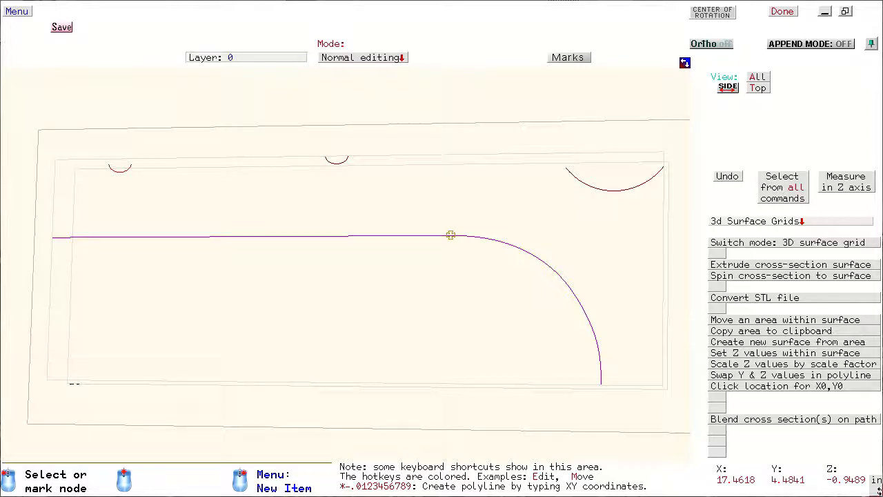
# Leave the 3D side view and return to the flat 2D drawing of the path and cross sections
pyautogui.click(781, 12)
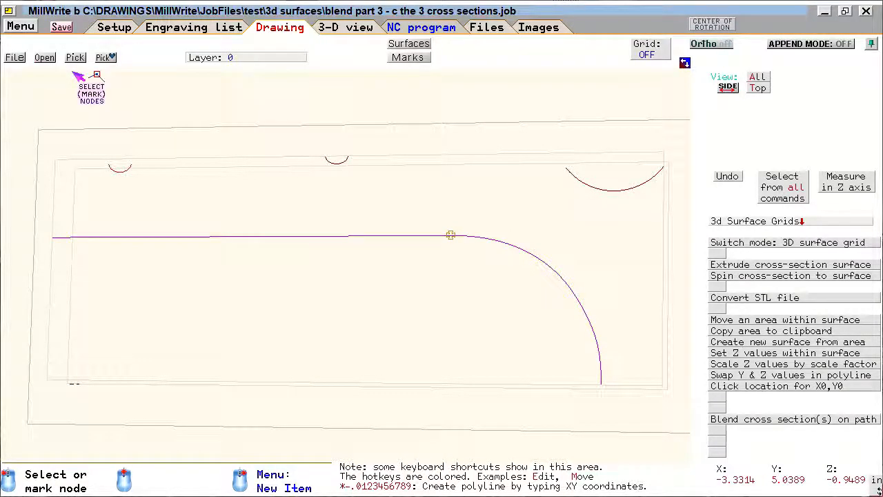
pyautogui.click(684, 62)
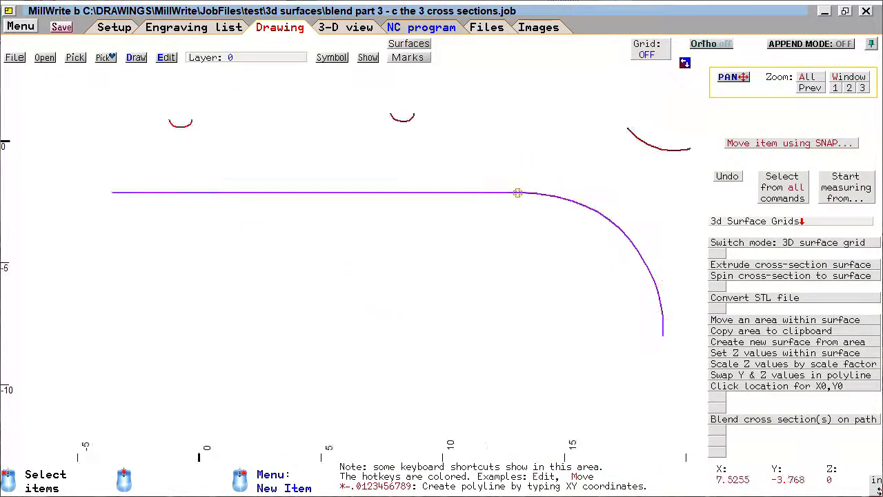
pyautogui.click(168, 57)
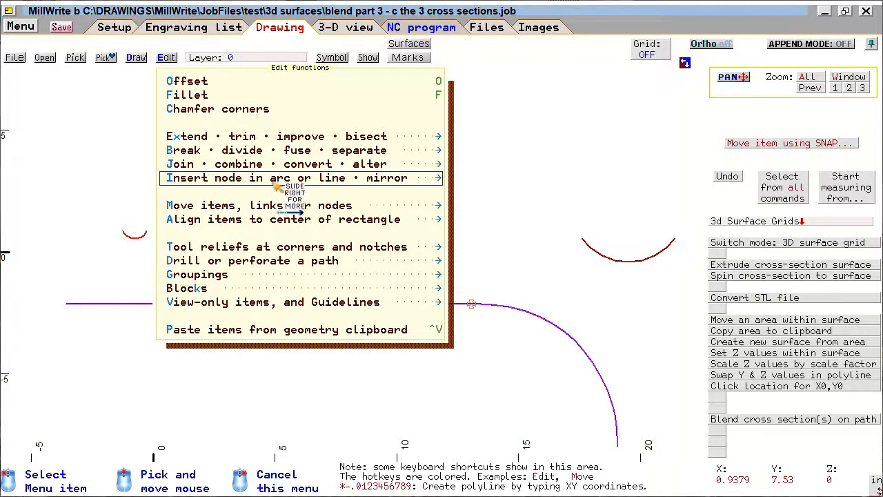
pyautogui.moveTo(521, 187)
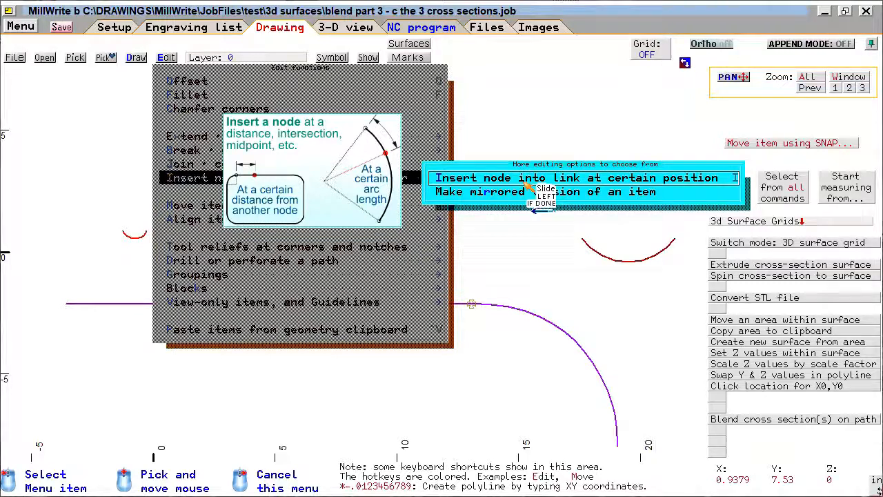
pyautogui.click(66, 152)
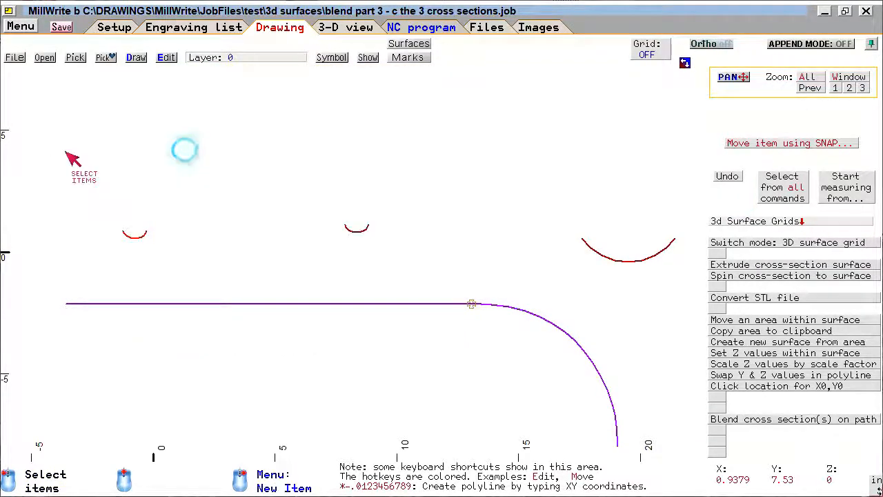
# Set the node editing function to Add a Node for the blending path
pyautogui.rightClick(221, 222)
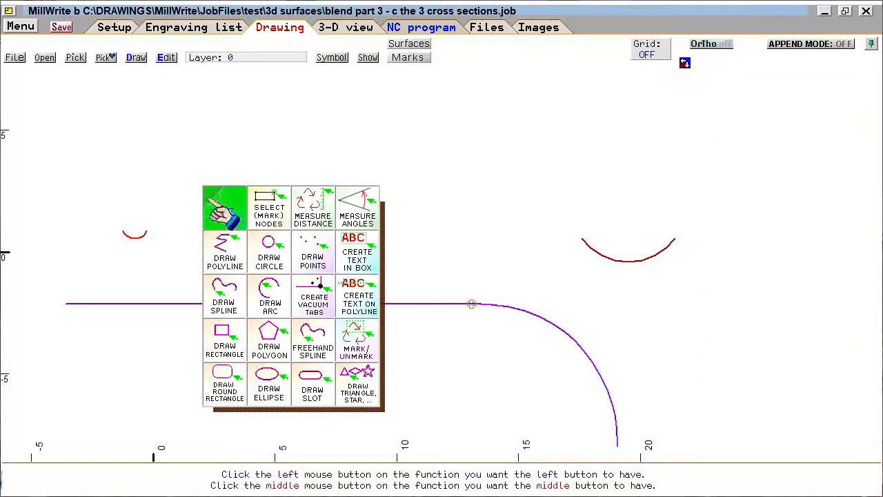
pyautogui.click(208, 199)
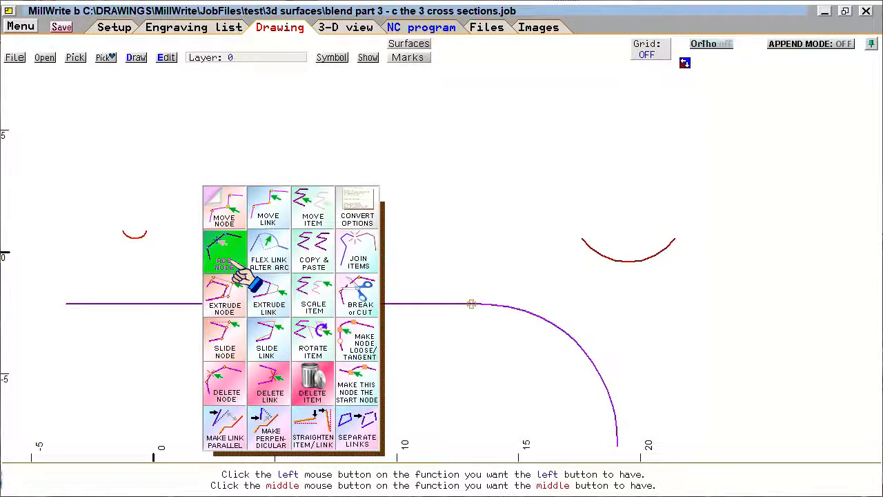
pyautogui.click(208, 198)
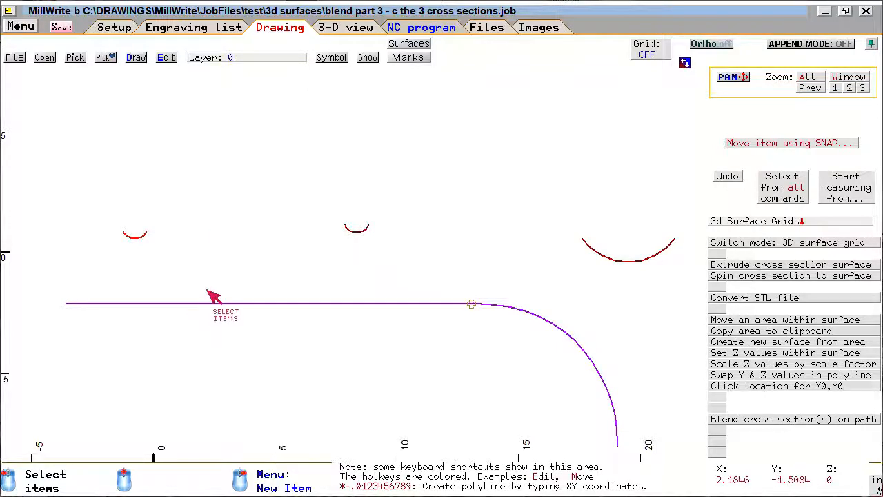
pyautogui.click(205, 303)
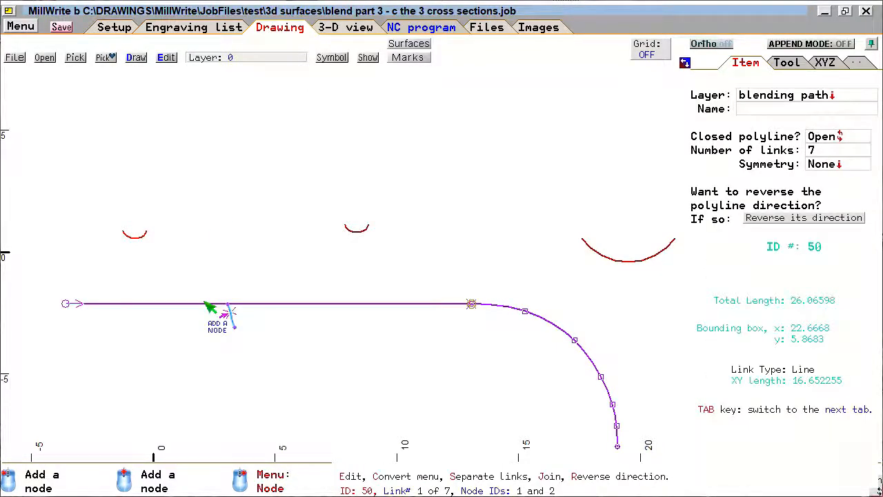
pyautogui.click(205, 303)
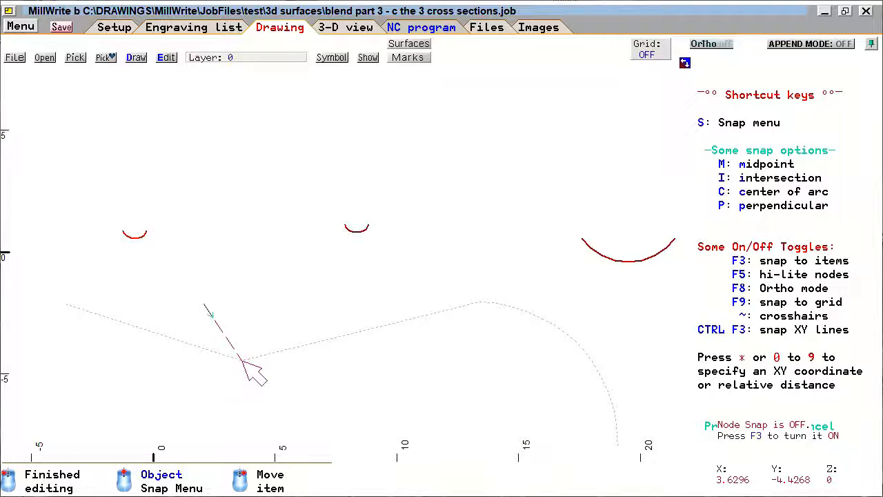
pyautogui.press('Escape')
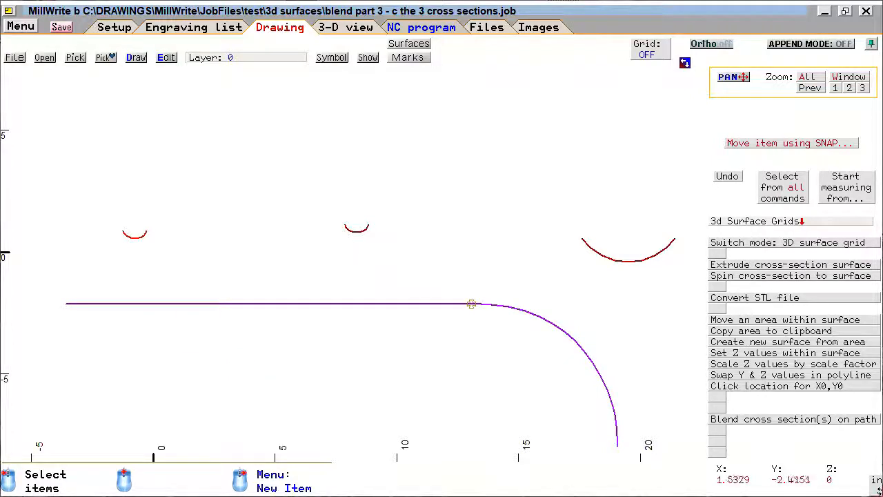
# Add three nodes on the path's straight section at about X 1.25, X 2.5 and X 3.8, keeping the line straight
pyautogui.click(186, 303)
pyautogui.click(184, 304)
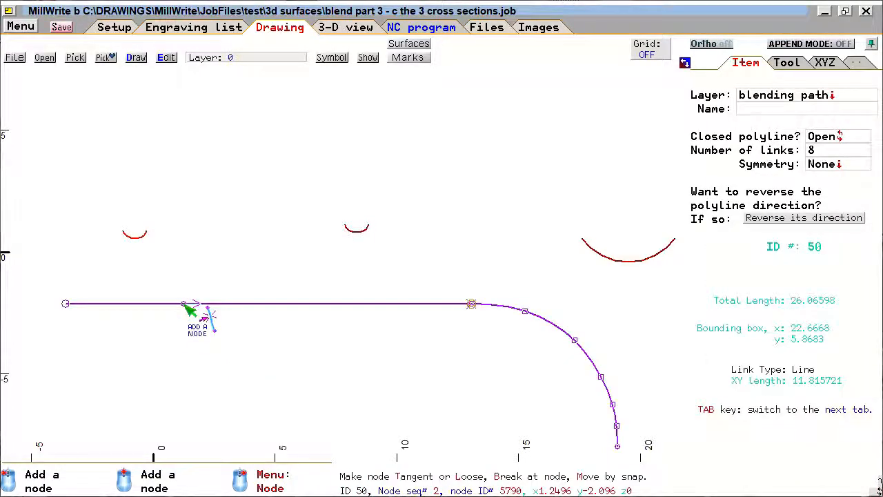
pyautogui.click(214, 304)
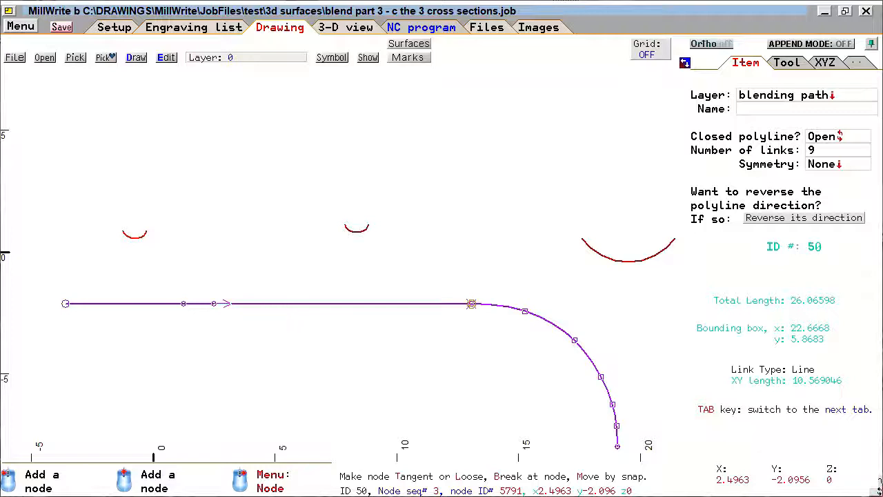
pyautogui.click(246, 303)
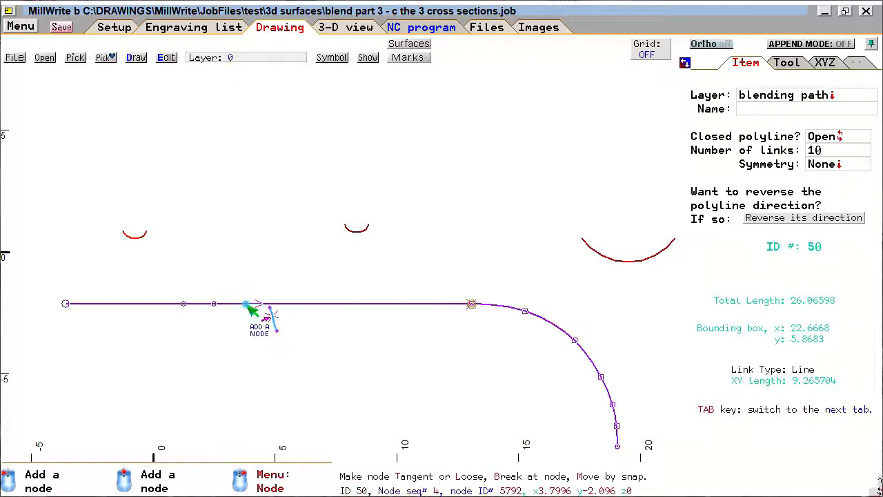
pyautogui.click(261, 380)
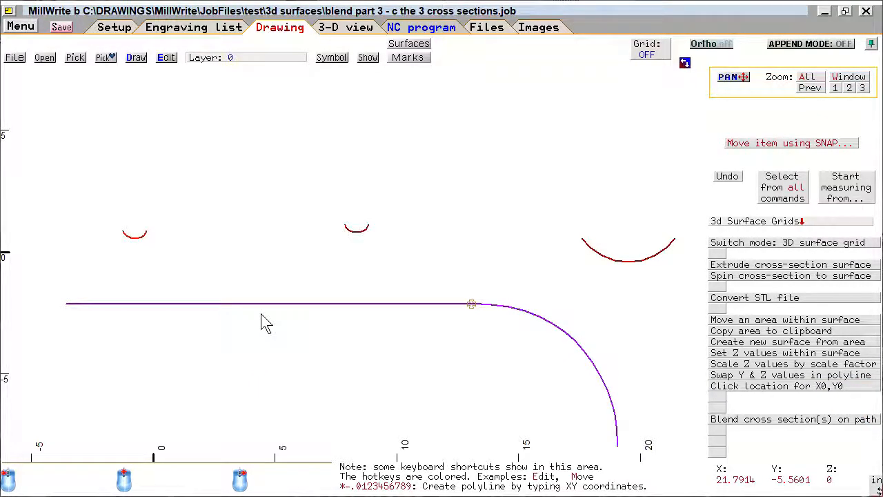
# Mark the three new nodes on the straight section with a selection box and leave node selection keeping them marked
pyautogui.click(269, 262)
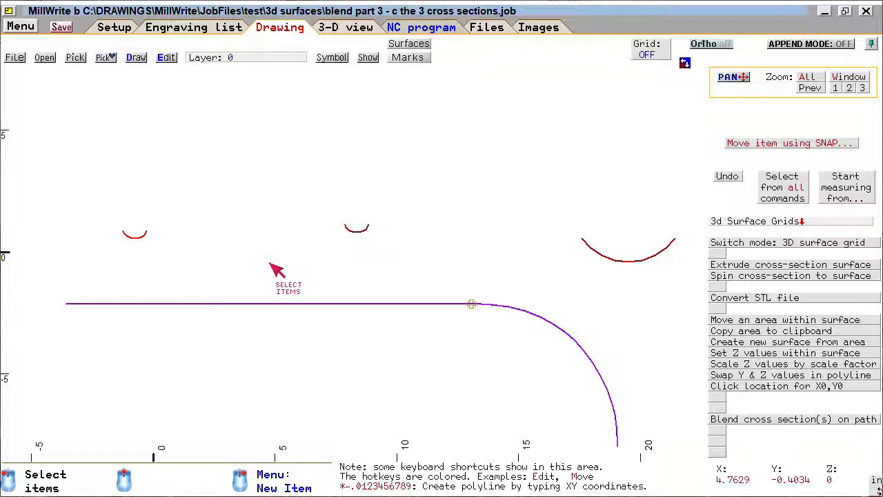
pyautogui.rightClick(271, 263)
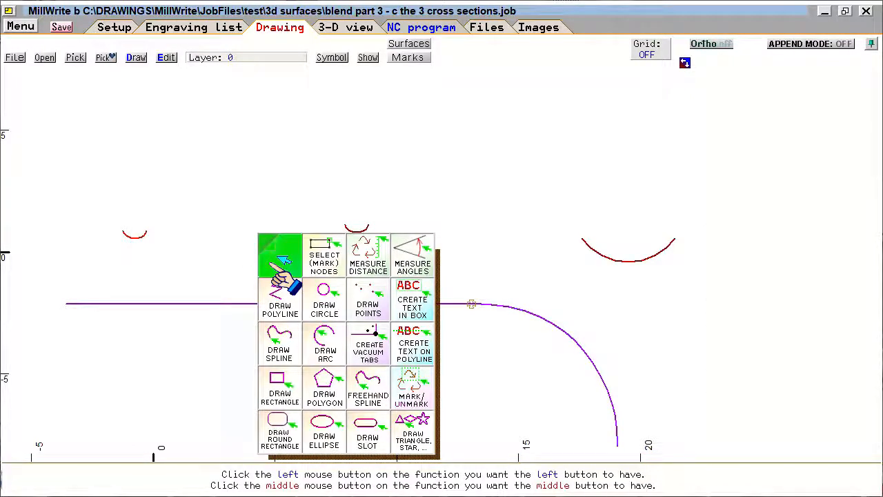
pyautogui.click(323, 253)
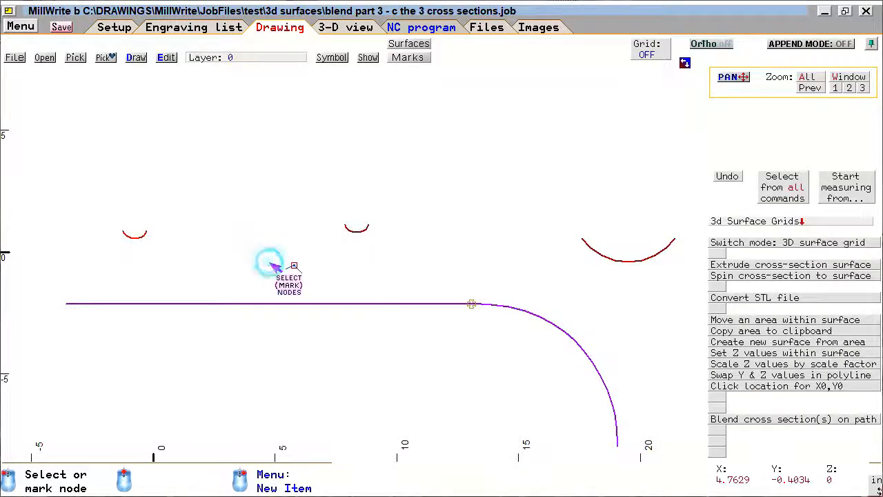
pyautogui.click(246, 305)
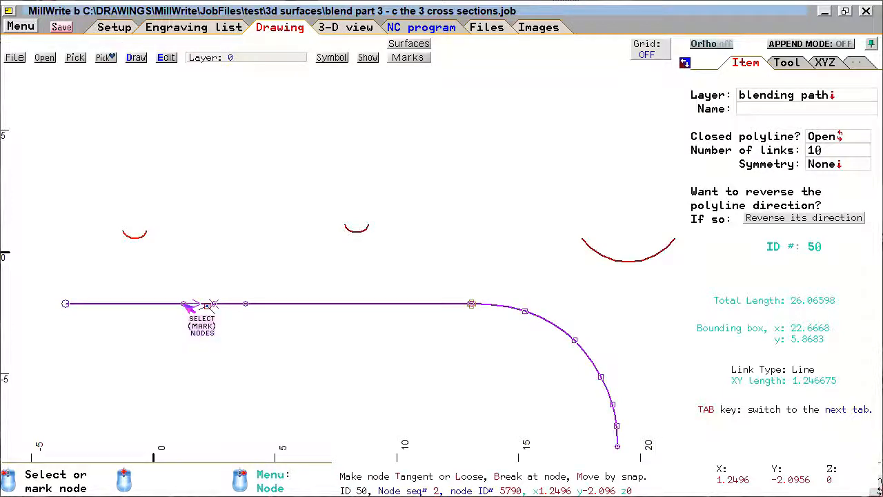
pyautogui.click(155, 286)
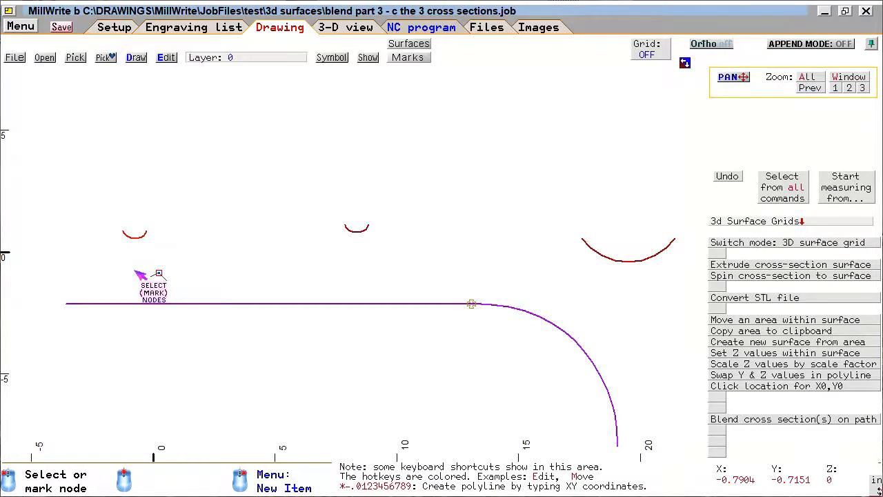
pyautogui.click(136, 271)
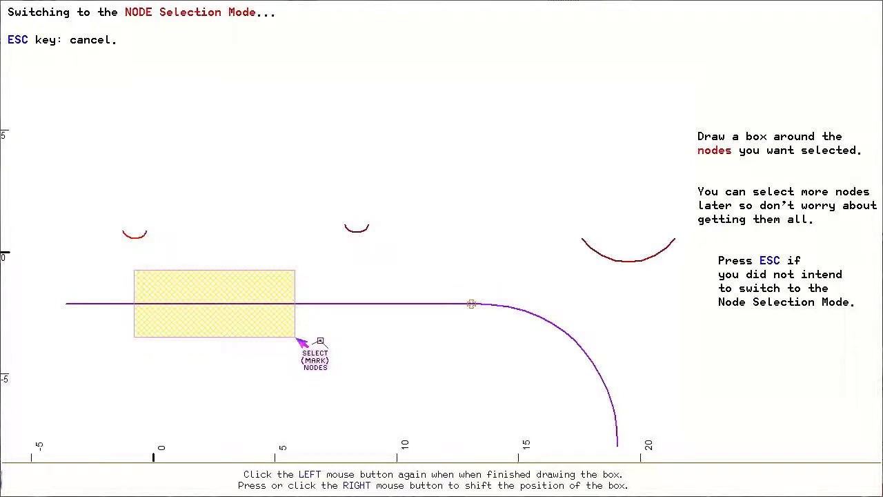
pyautogui.click(297, 340)
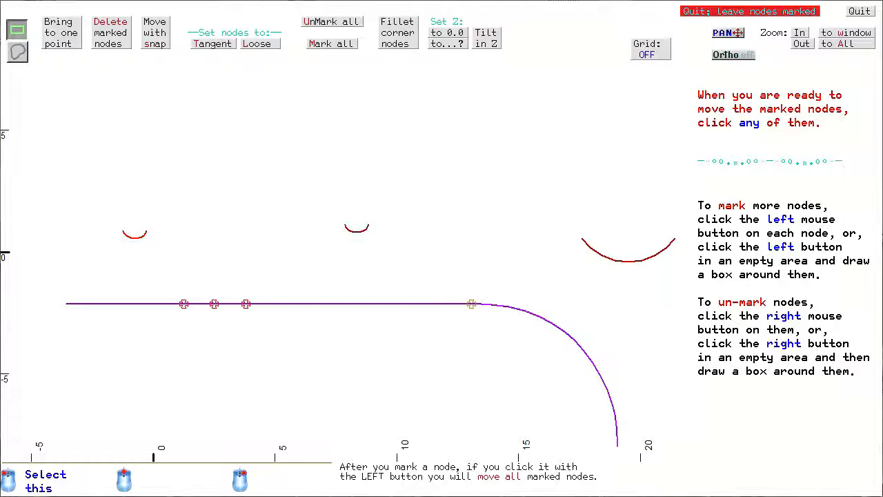
pyautogui.click(767, 13)
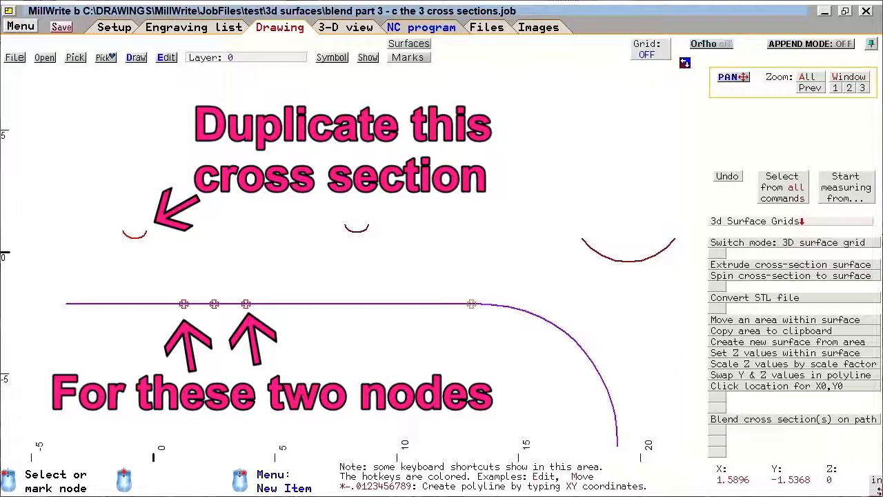
# Copy the leftmost small cross section to the geometry clipboard
pyautogui.click(130, 243)
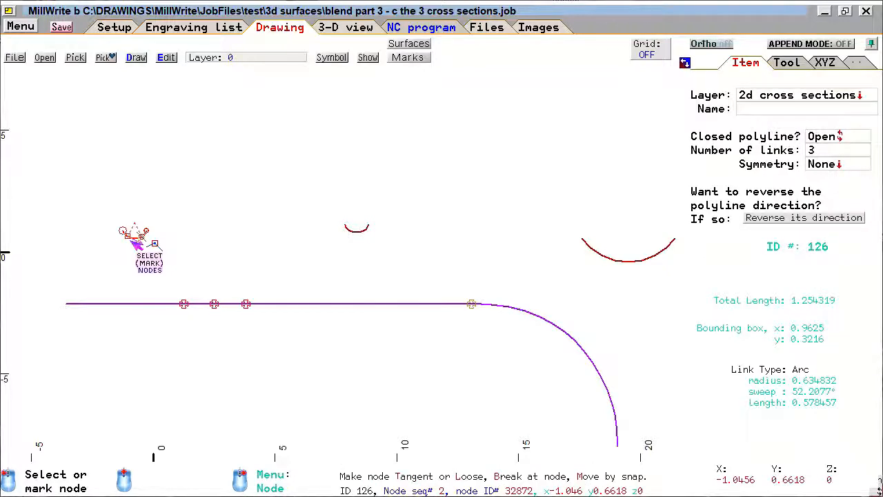
pyautogui.press('ctrl')
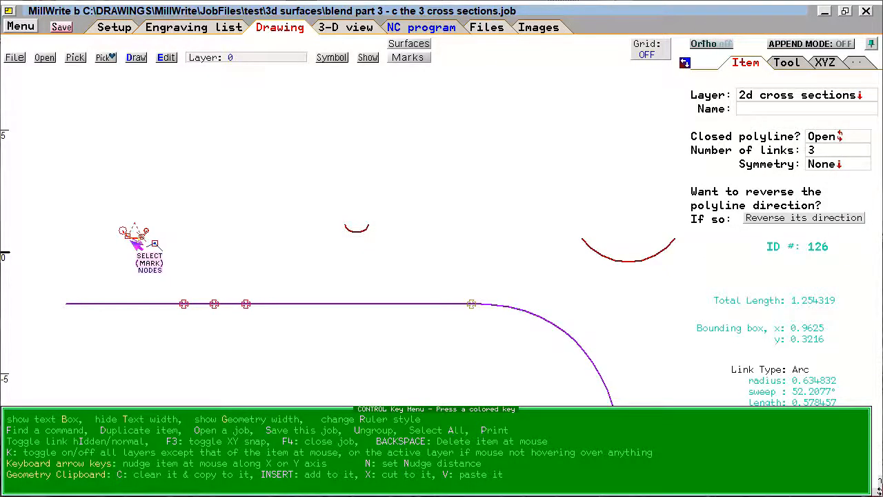
pyautogui.hotkey('ctrl', 'c')
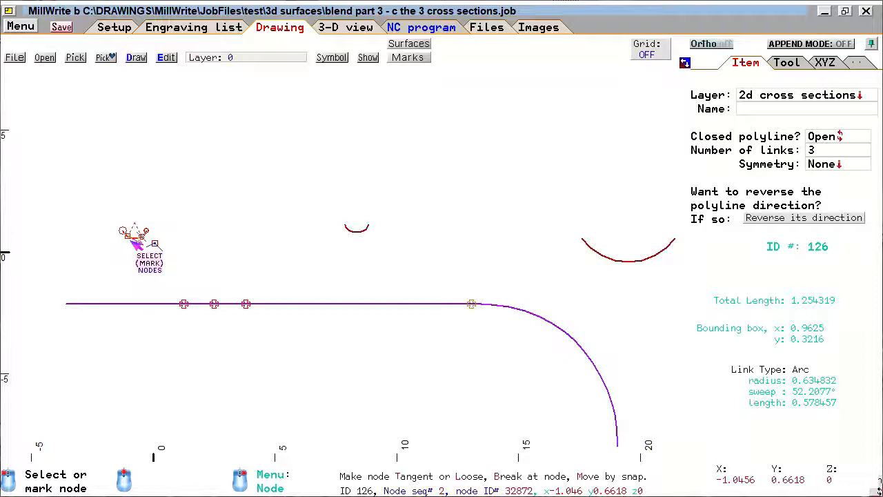
pyautogui.click(168, 246)
# Paste two copies of the cross section between the first and second sections using Repeat Paste, at about X 1.8 and X 4
pyautogui.press('ctrl')
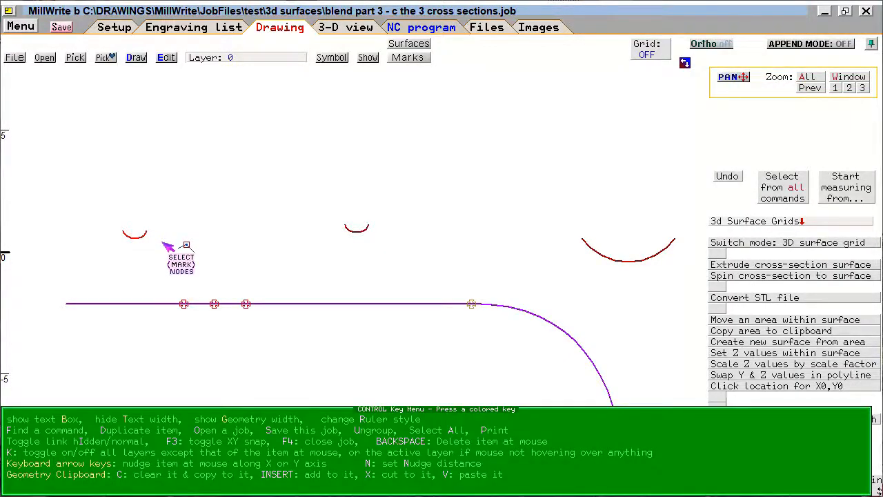
pyautogui.hotkey('ctrl', 'v')
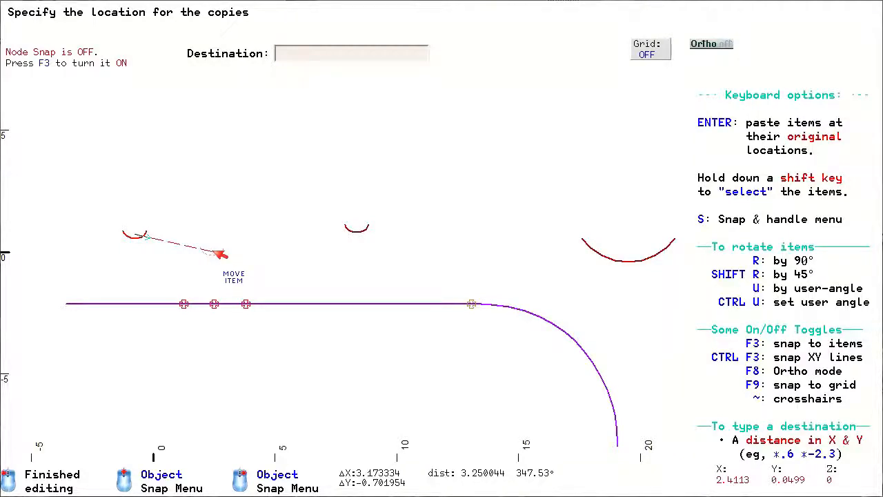
pyautogui.rightClick(220, 253)
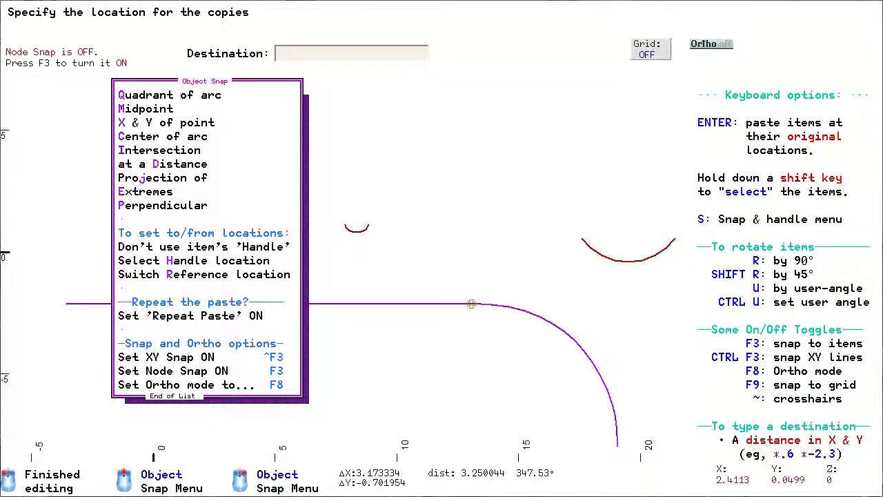
pyautogui.click(278, 319)
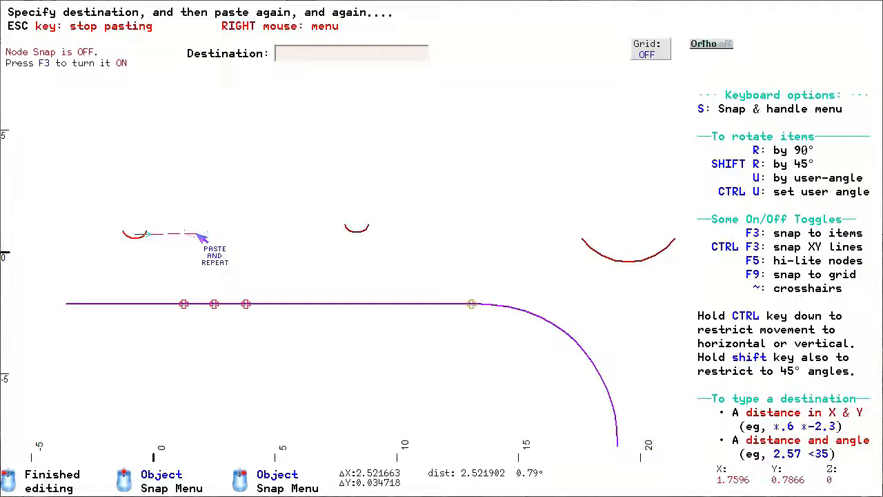
pyautogui.click(198, 235)
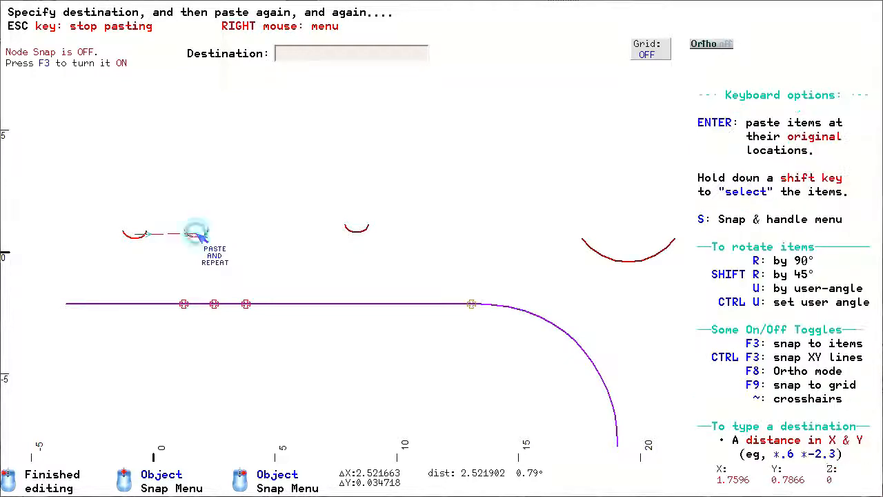
pyautogui.click(250, 233)
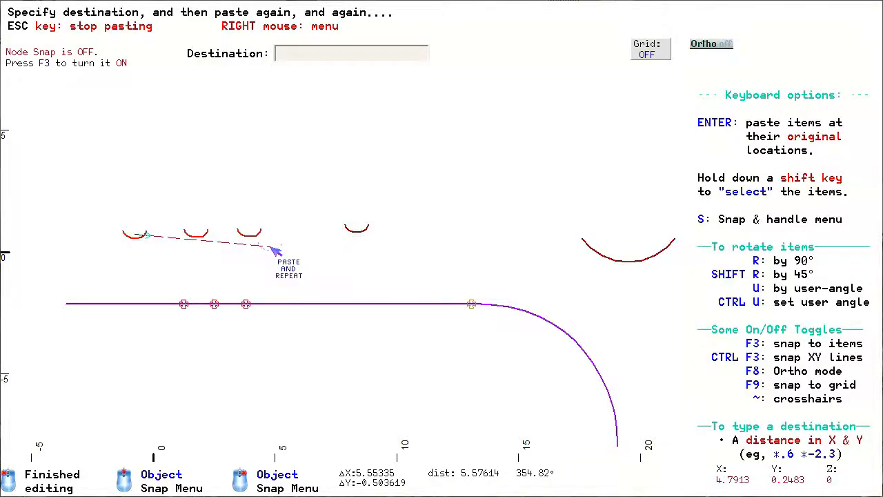
pyautogui.rightClick(275, 250)
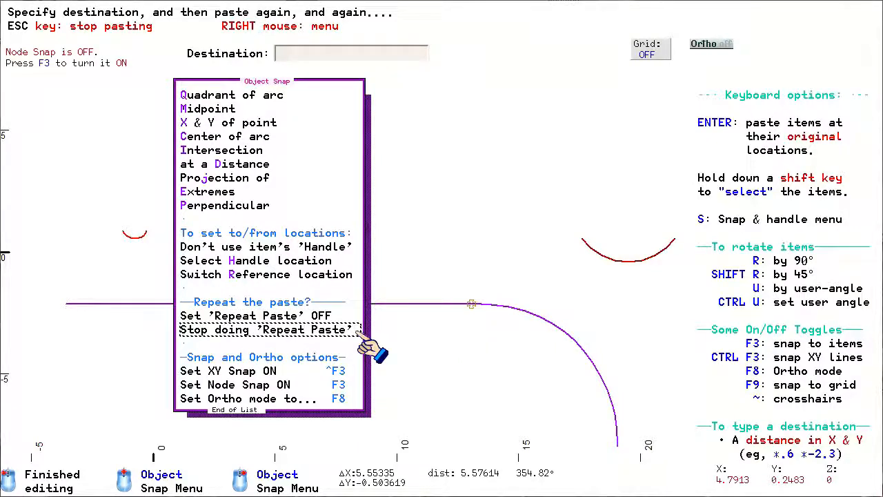
pyautogui.click(331, 330)
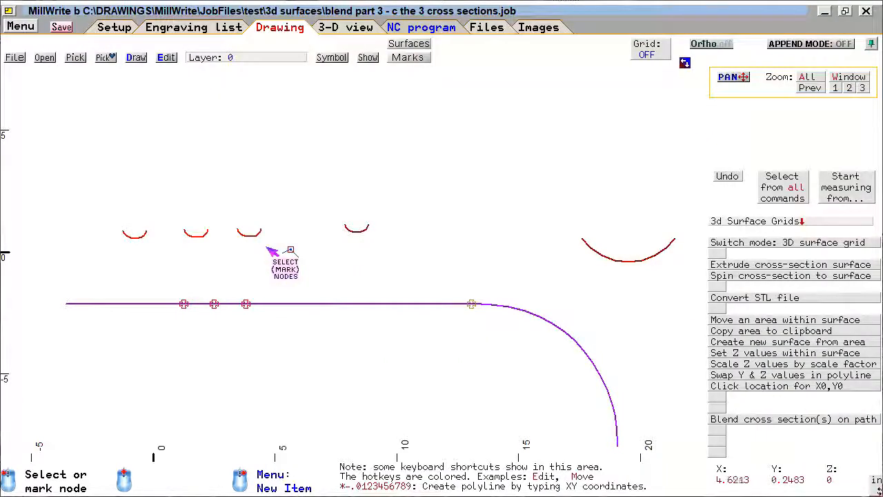
# Draw an open inverted-V polyline about 0.67 wide between the two pasted cross sections, with its apex at about X 2.9, Y 1.2
pyautogui.rightClick(335, 263)
pyautogui.click(338, 295)
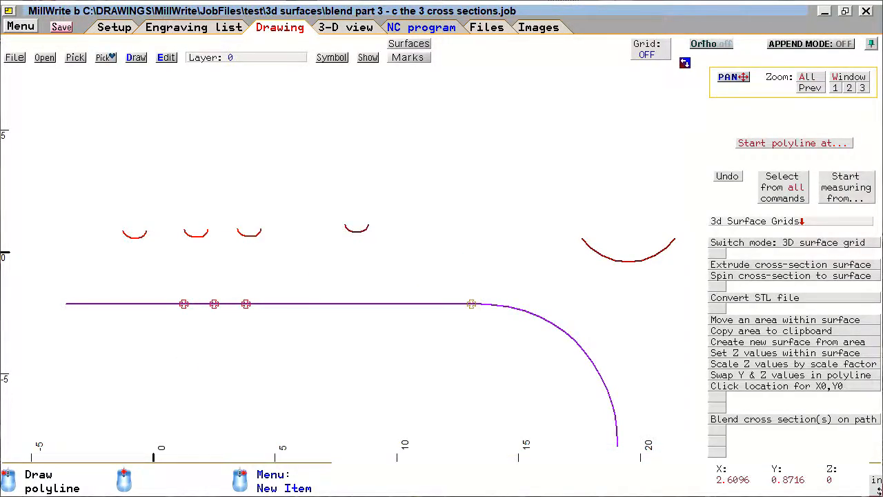
pyautogui.scroll(5, 366, 280)
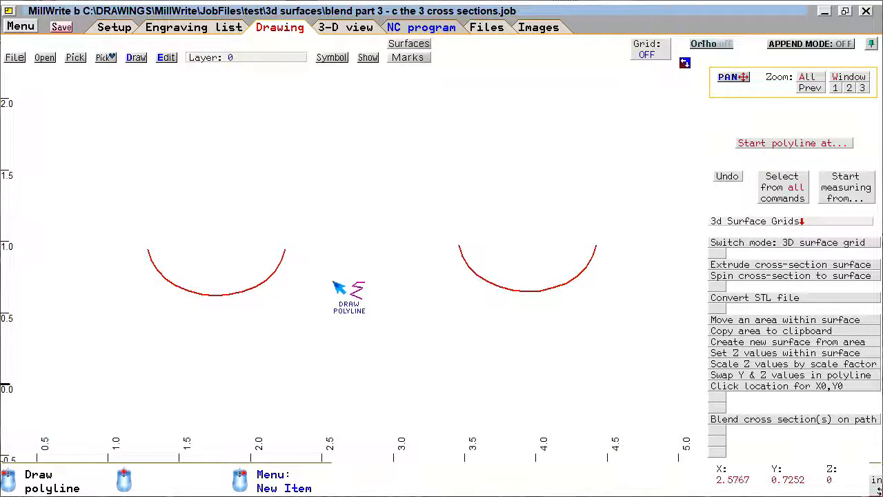
pyautogui.click(324, 278)
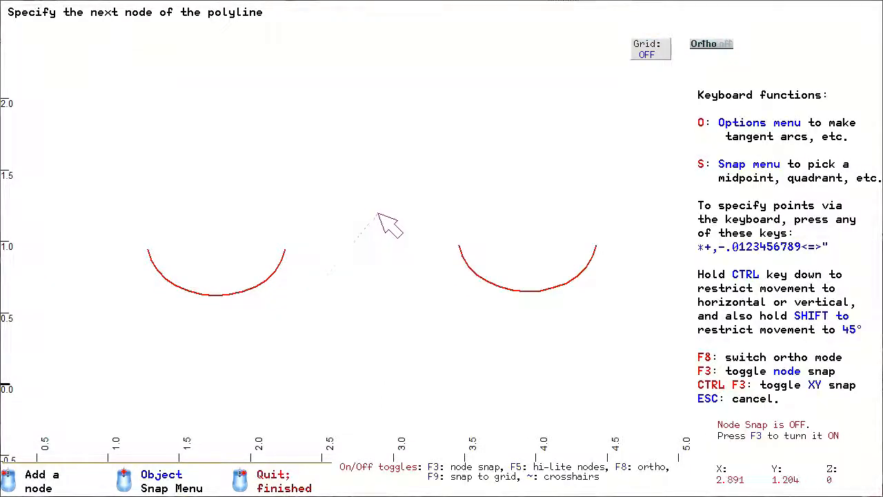
pyautogui.click(366, 222)
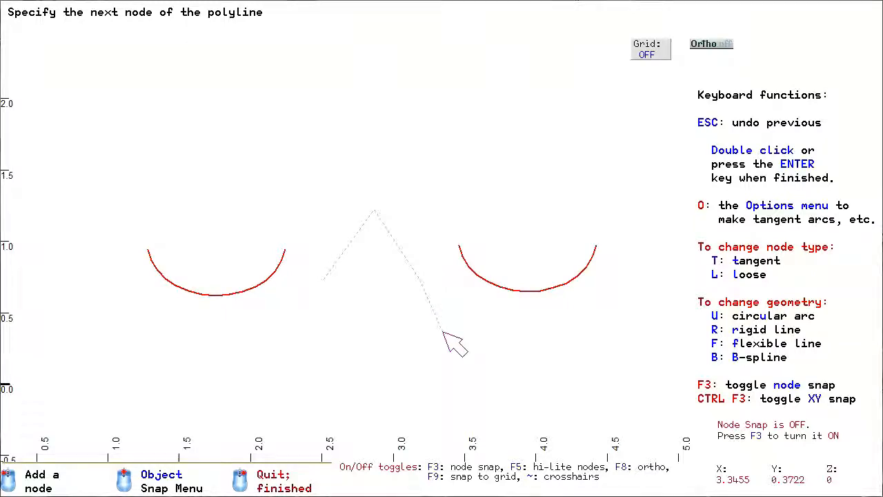
pyautogui.doubleClick(446, 336)
pyautogui.scroll(-5, 353, 276)
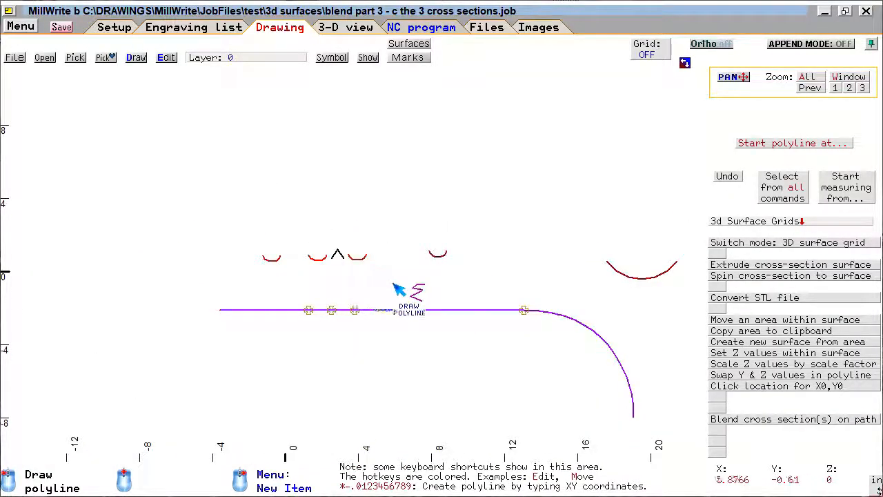
# Split the drawing area vertically into 2D and 3D views and rotate the 3D view to show the small cross sections above the path
pyautogui.scroll(2, 350, 269)
pyautogui.moveTo(352, 271)
pyautogui.mouseDown(button='middle')
pyautogui.moveTo(313, 260)
pyautogui.moveTo(300, 245)
pyautogui.mouseUp(button='middle')
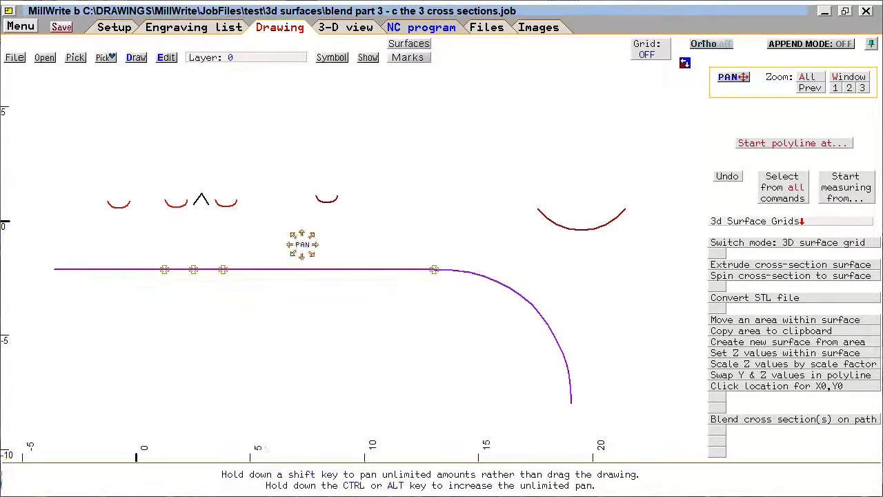
pyautogui.click(684, 63)
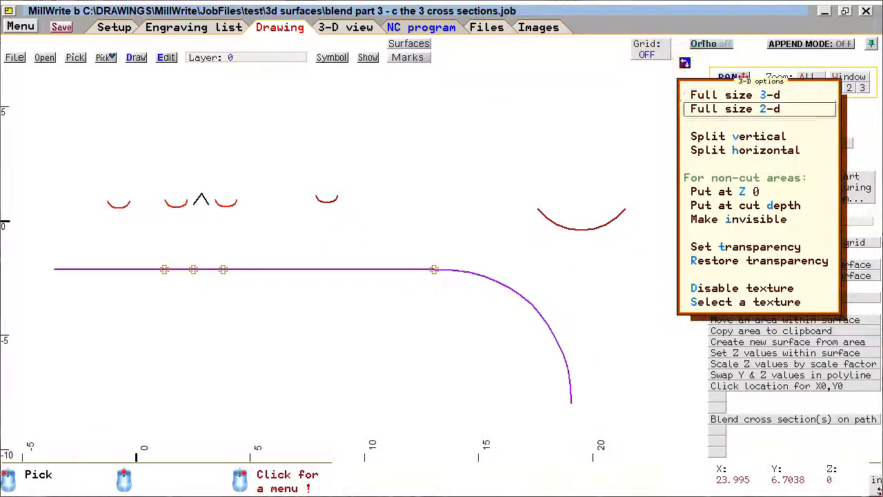
pyautogui.click(722, 136)
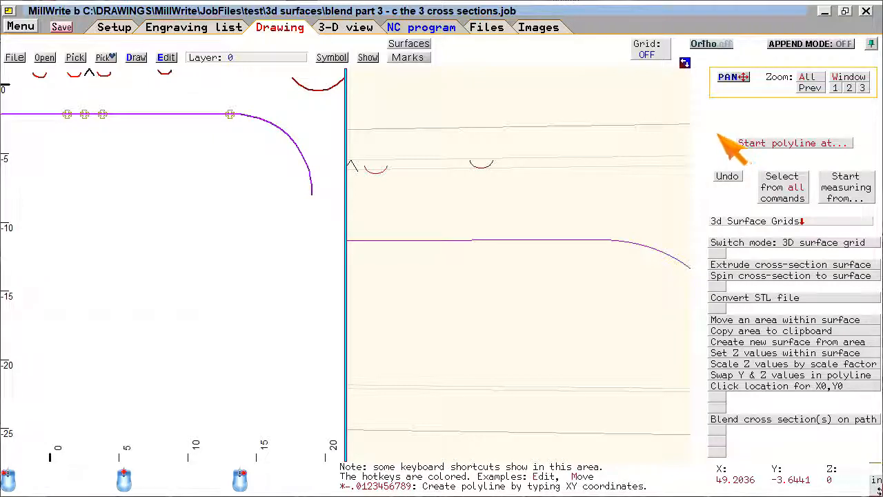
pyautogui.rightClick(459, 202)
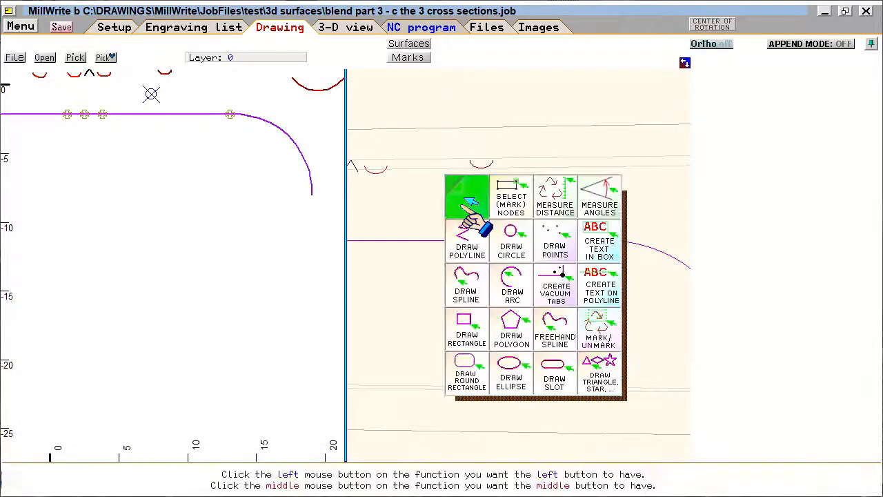
pyautogui.click(456, 200)
pyautogui.moveTo(456, 203); pyautogui.dragTo(454, 250)
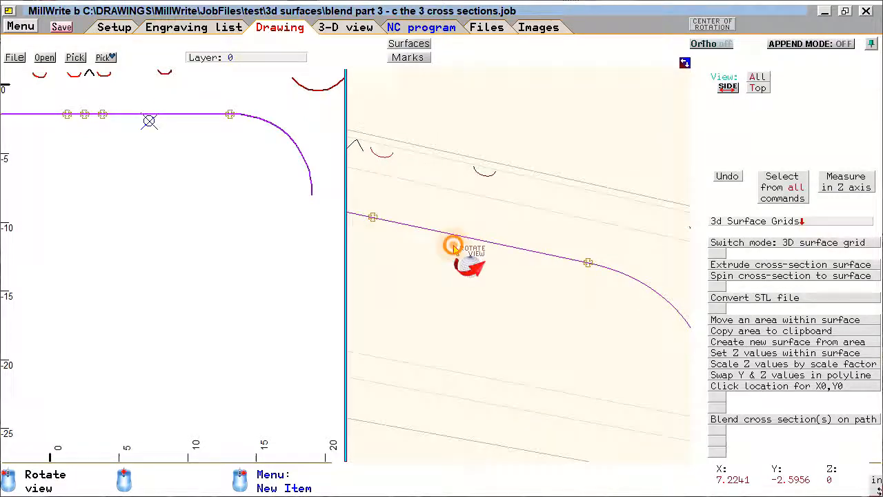
pyautogui.moveTo(477, 305); pyautogui.dragTo(457, 385)
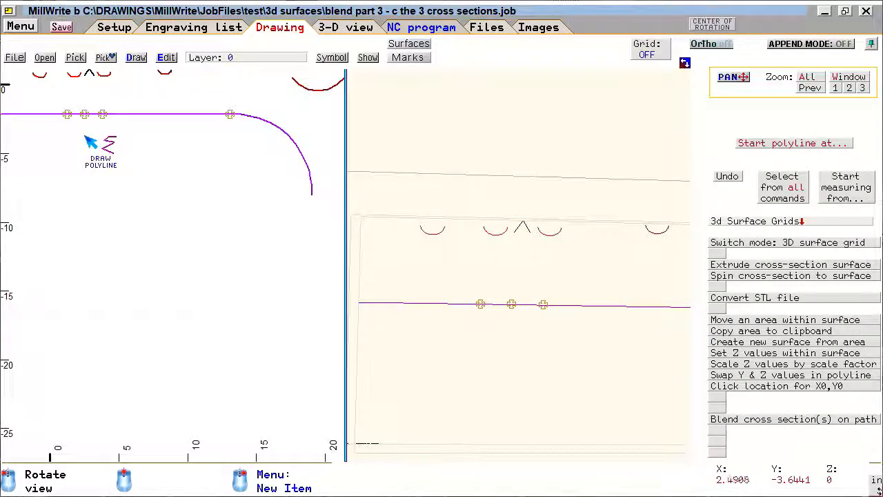
# Blend all six cross sections, including the inverted V, along the purple path into a 3D surface
pyautogui.rightClick(83, 138)
pyautogui.click(82, 135)
pyautogui.moveTo(80, 138)
pyautogui.mouseDown(button='middle')
pyautogui.moveTo(211, 255)
pyautogui.moveTo(195, 309)
pyautogui.moveTo(176, 310)
pyautogui.mouseUp(button='middle')
pyautogui.scroll(-1, 176, 310)
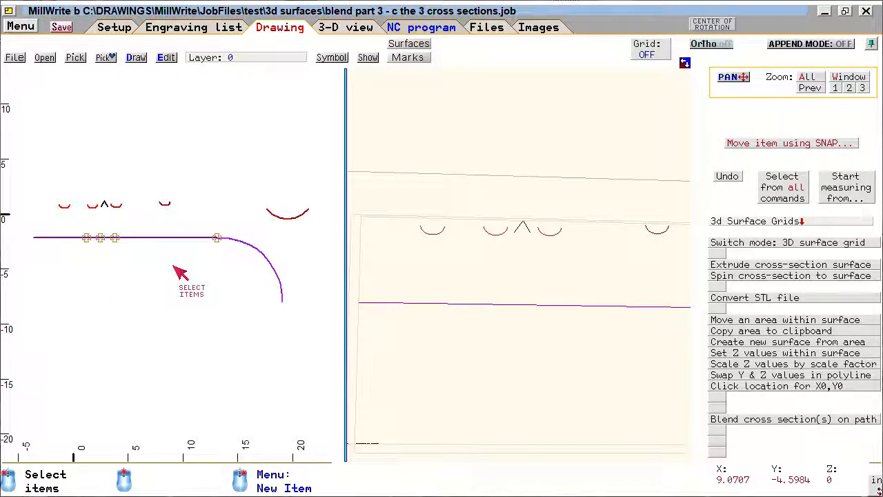
pyautogui.click(792, 421)
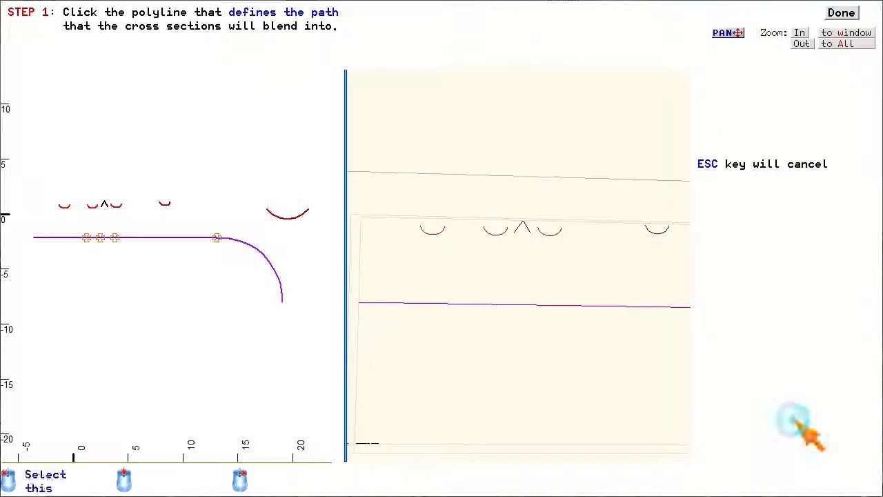
pyautogui.click(151, 240)
pyautogui.click(39, 183)
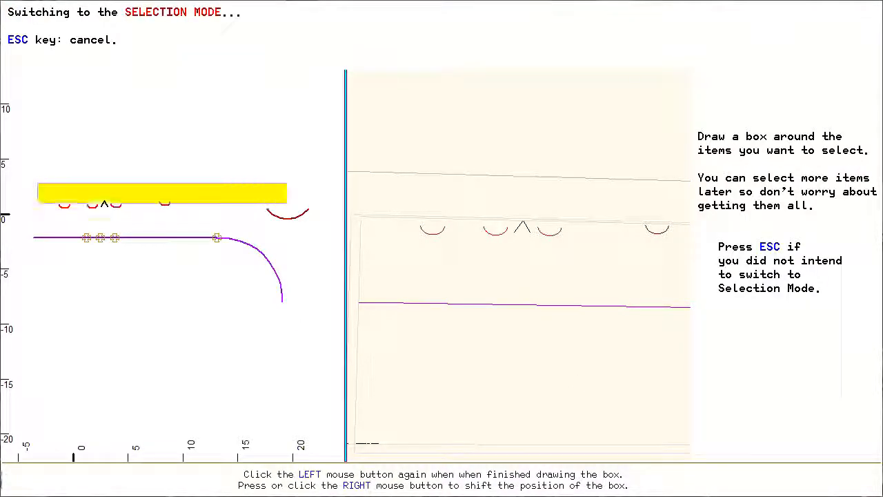
pyautogui.click(336, 231)
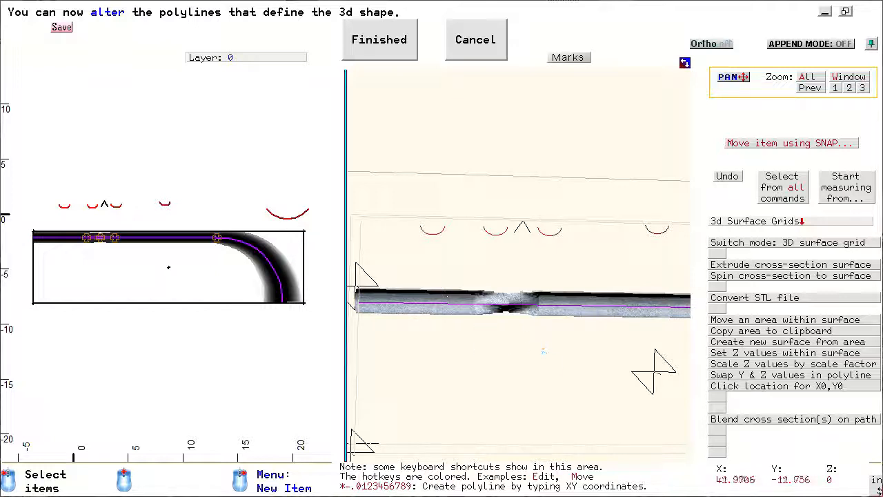
# Move the apex node of the V cross section below its end nodes to about X 3.04, Y 0.36, reshaping the blended surface
pyautogui.scroll(2, 529, 335)
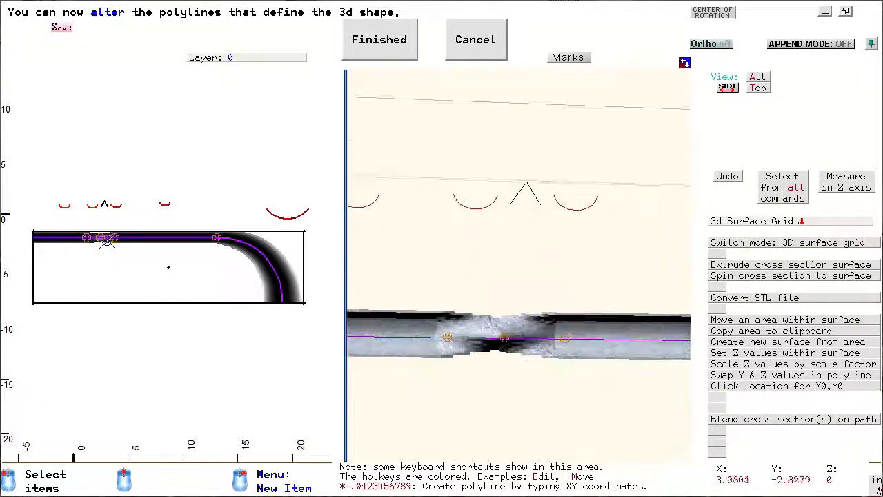
pyautogui.moveTo(591, 378); pyautogui.dragTo(638, 344, button='middle')
pyautogui.moveTo(638, 344); pyautogui.dragTo(573, 342)
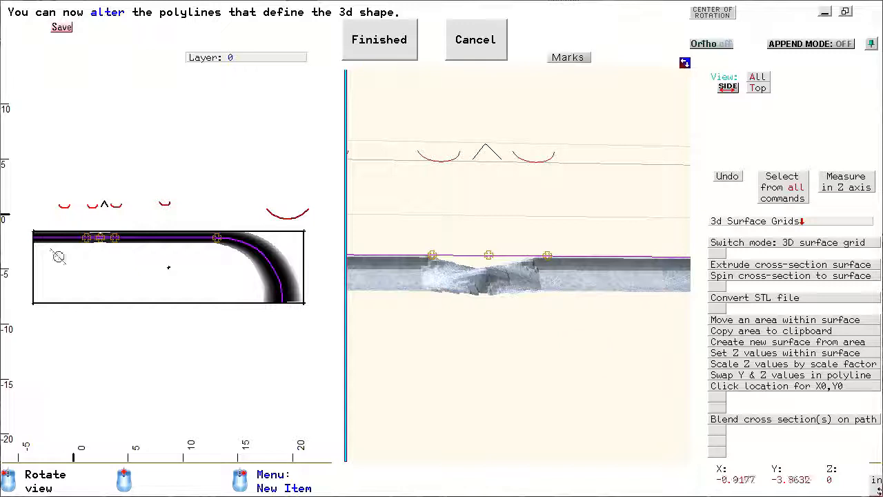
pyautogui.scroll(5, 183, 279)
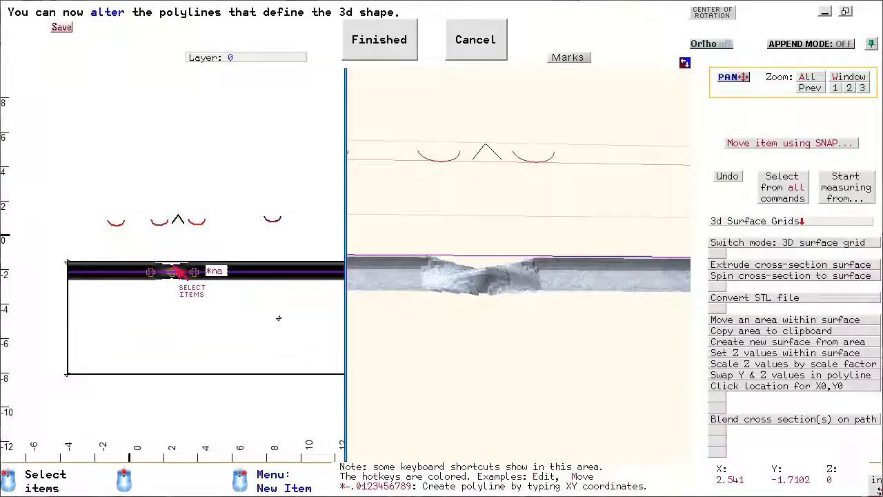
pyautogui.moveTo(212, 220); pyautogui.dragTo(175, 260)
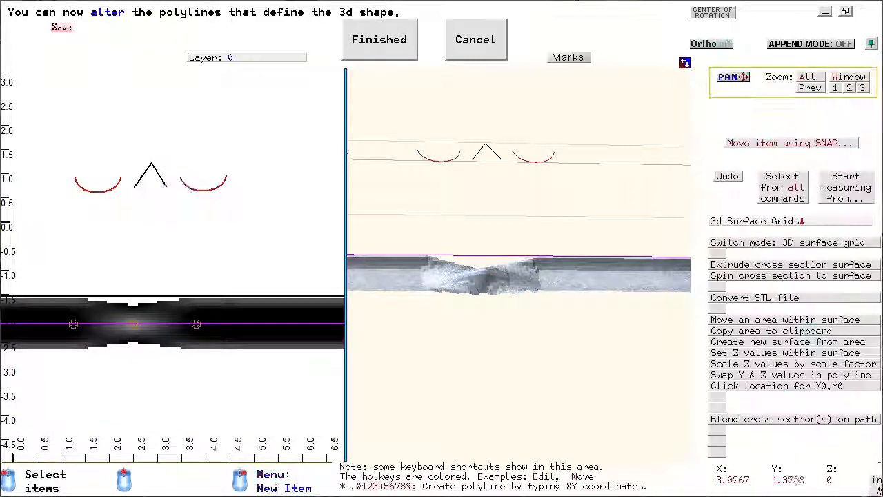
pyautogui.click(158, 168)
pyautogui.rightClick(151, 162)
pyautogui.click(166, 180)
pyautogui.click(152, 163)
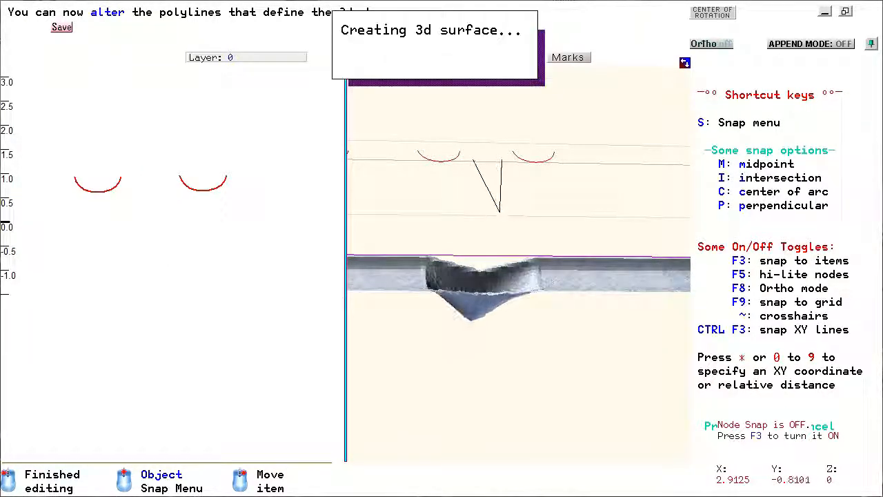
pyautogui.click(159, 204)
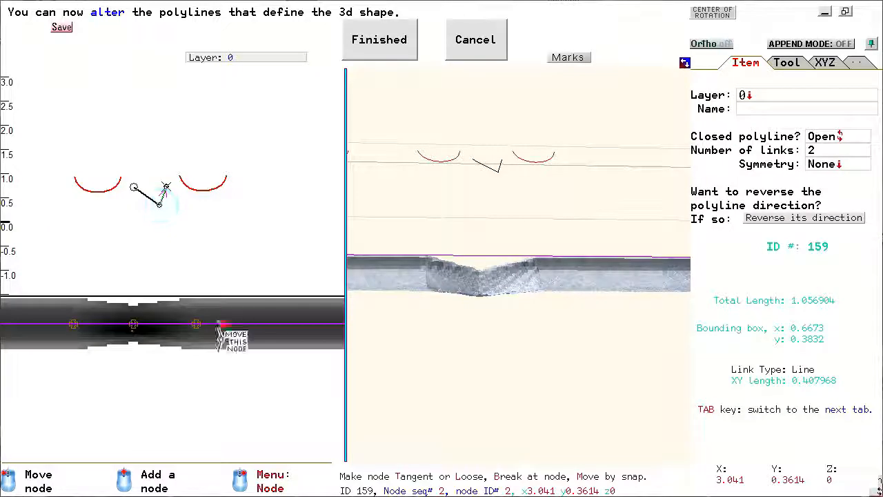
# Move the third marked node on the path's straight section upward off the line to bend the blended surface
pyautogui.click(205, 325)
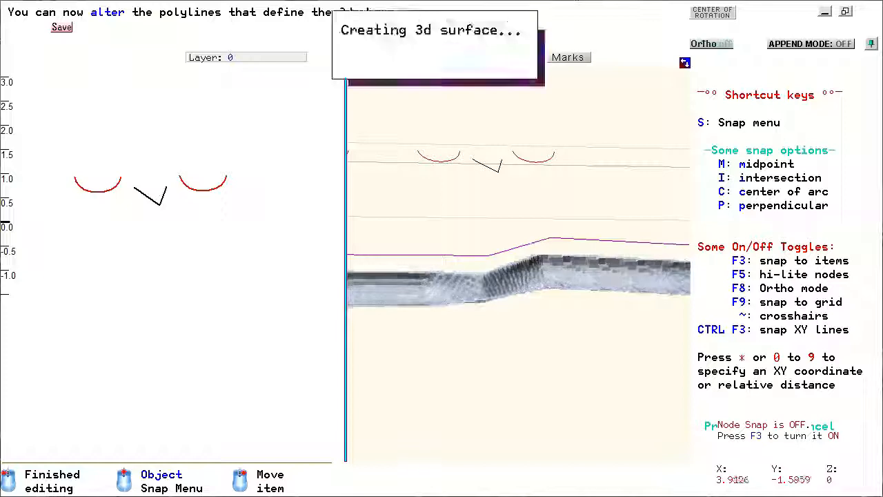